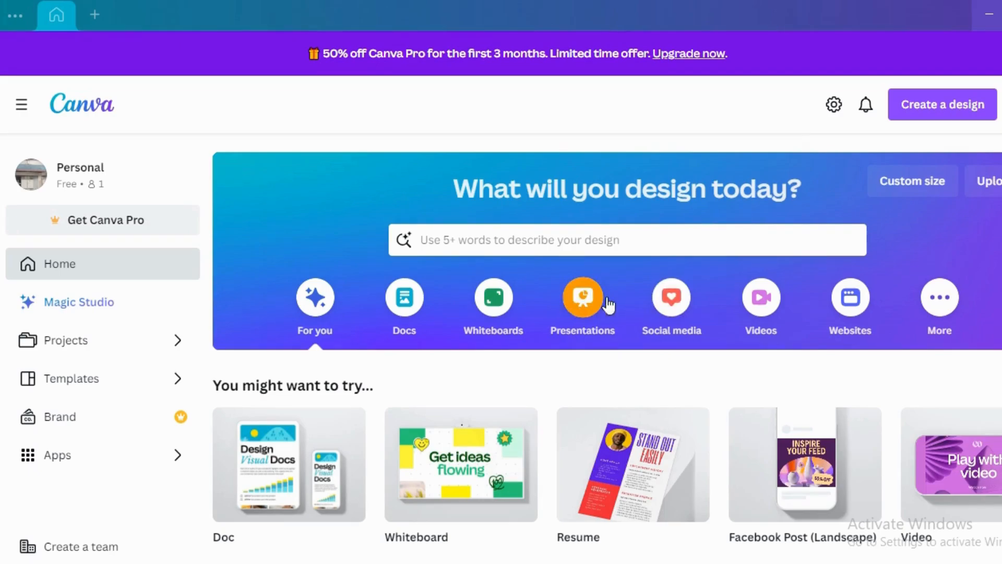
Step: Create a blank Animated Instagram Post design from the social media formats
{"action": "left_click", "coordinate": [669, 301]}
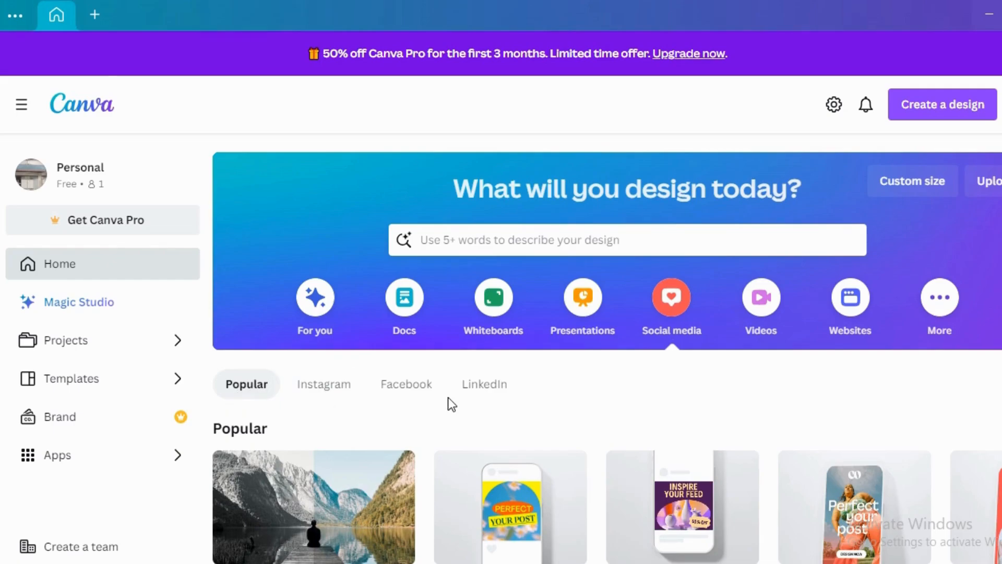
{"action": "scroll", "coordinate": [499, 403], "scroll_direction": "down", "scroll_amount": 3}
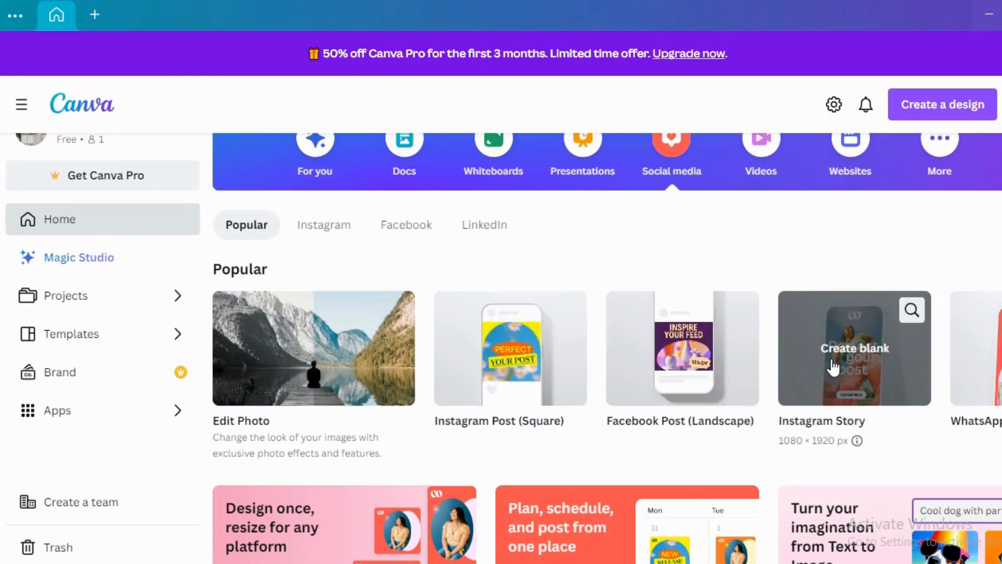
{"action": "left_click", "coordinate": [1000, 348]}
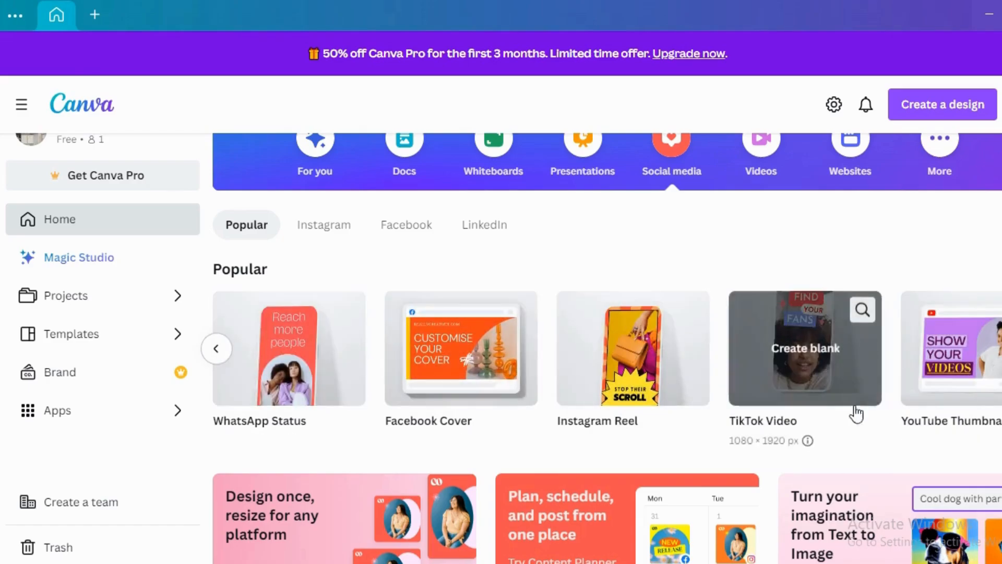
{"action": "scroll", "coordinate": [631, 507], "scroll_direction": "down", "scroll_amount": 8}
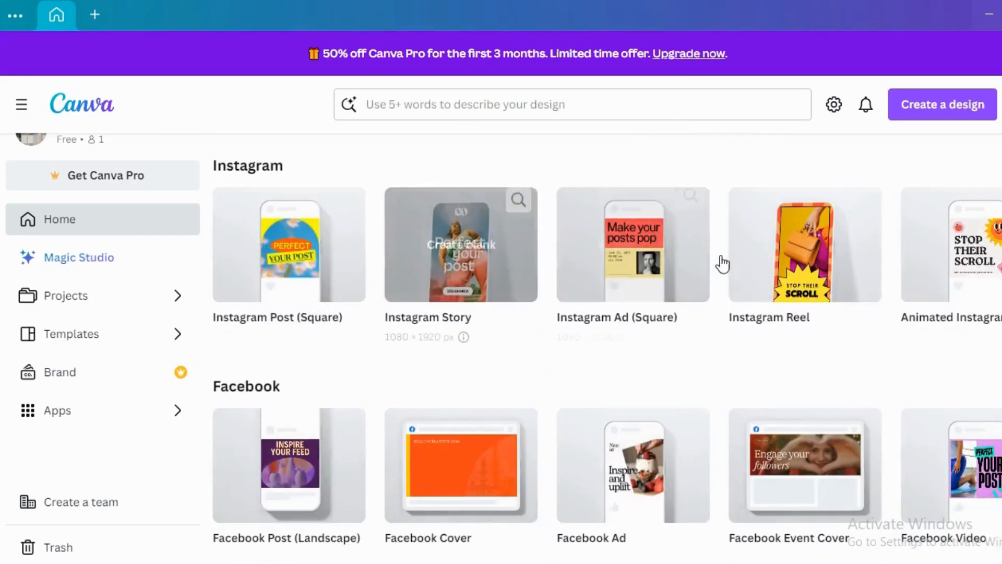
{"action": "scroll", "coordinate": [412, 400], "scroll_direction": "down", "scroll_amount": 4}
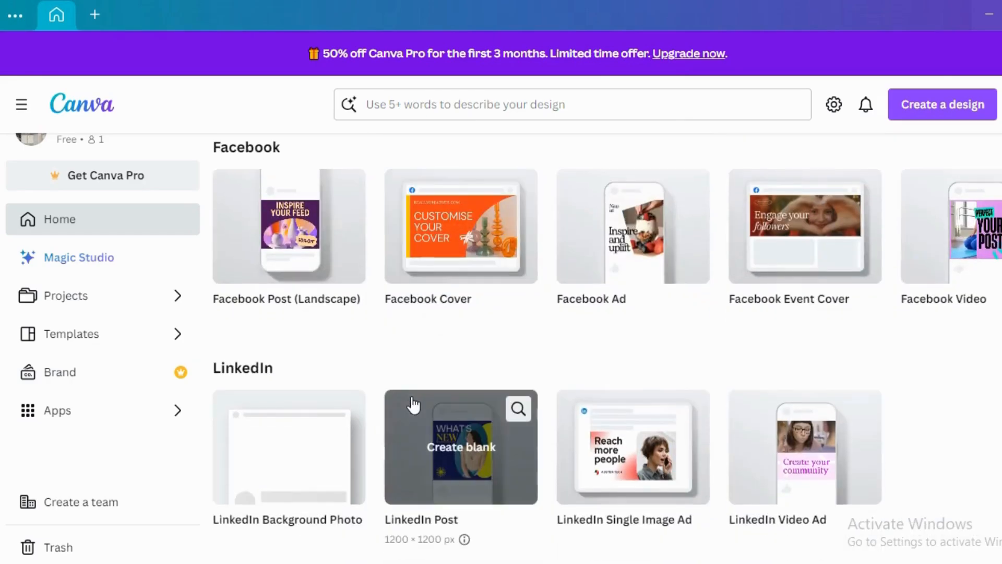
{"action": "scroll", "coordinate": [338, 362], "scroll_direction": "up", "scroll_amount": 5}
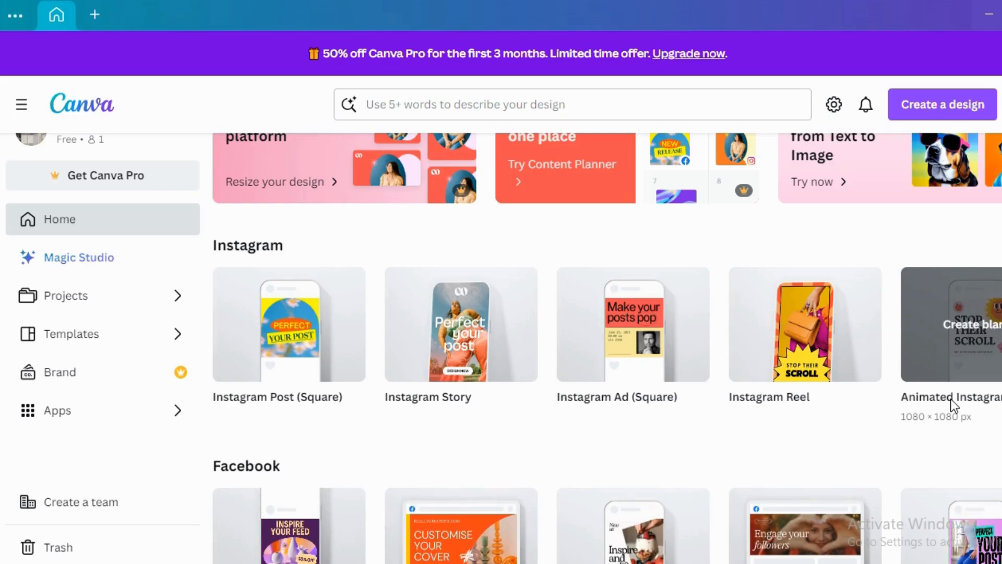
{"action": "scroll", "coordinate": [319, 434], "scroll_direction": "down", "scroll_amount": 5}
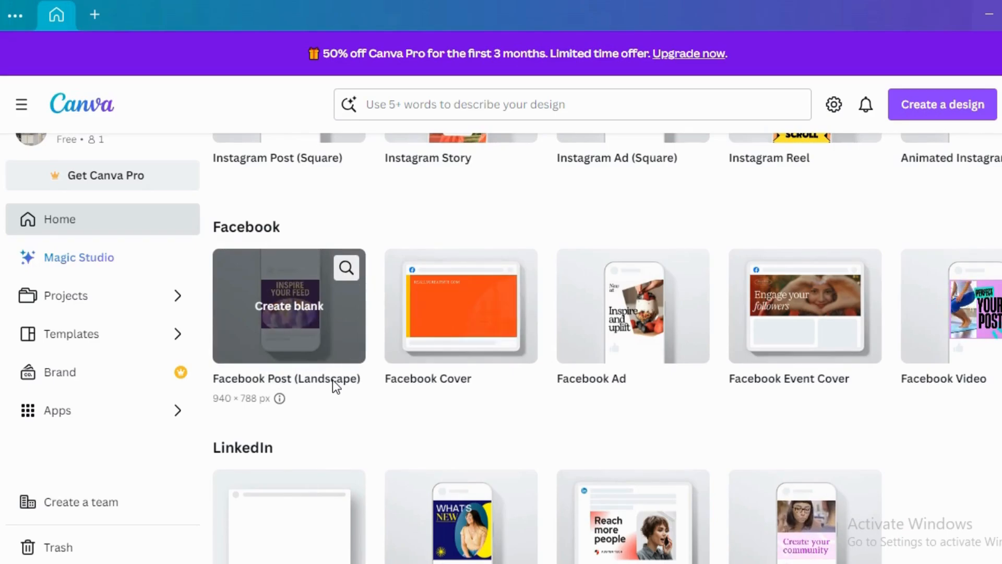
{"action": "scroll", "coordinate": [333, 380], "scroll_direction": "up", "scroll_amount": 5}
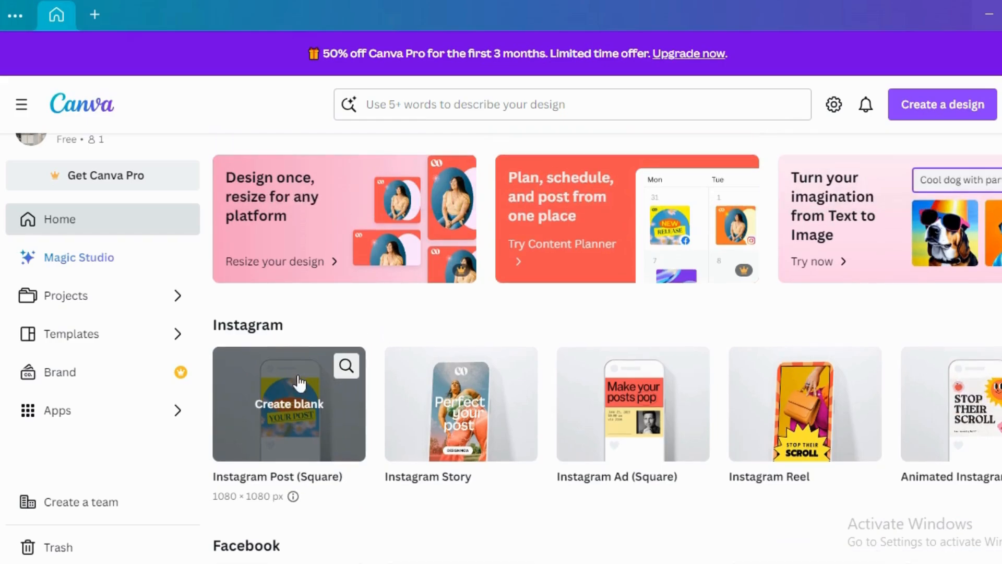
{"action": "left_click", "coordinate": [930, 434]}
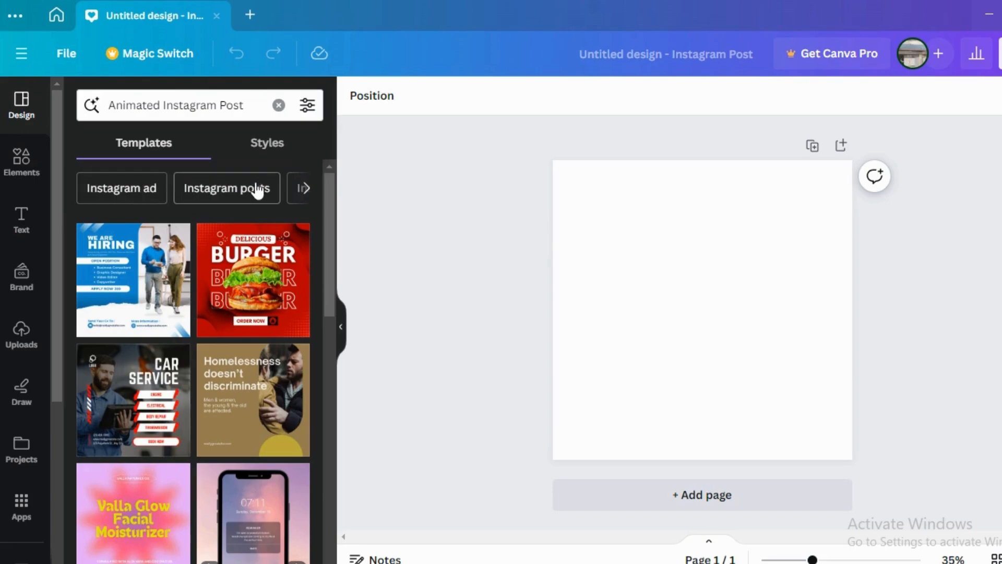
Step: Browse the suggested template categories and search the templates for "Animated Instagram Post admission"
{"action": "left_click", "coordinate": [306, 190]}
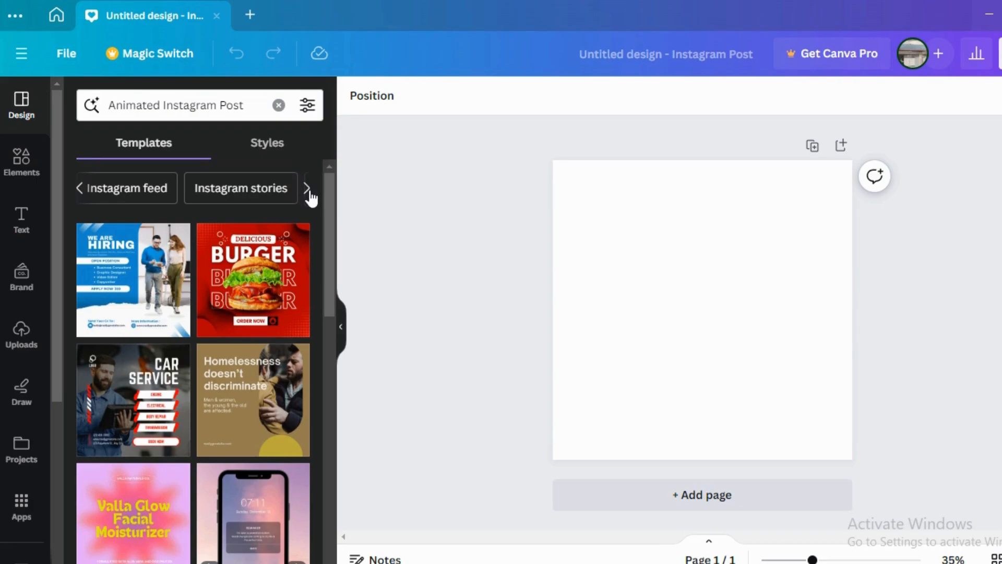
{"action": "left_click", "coordinate": [308, 189]}
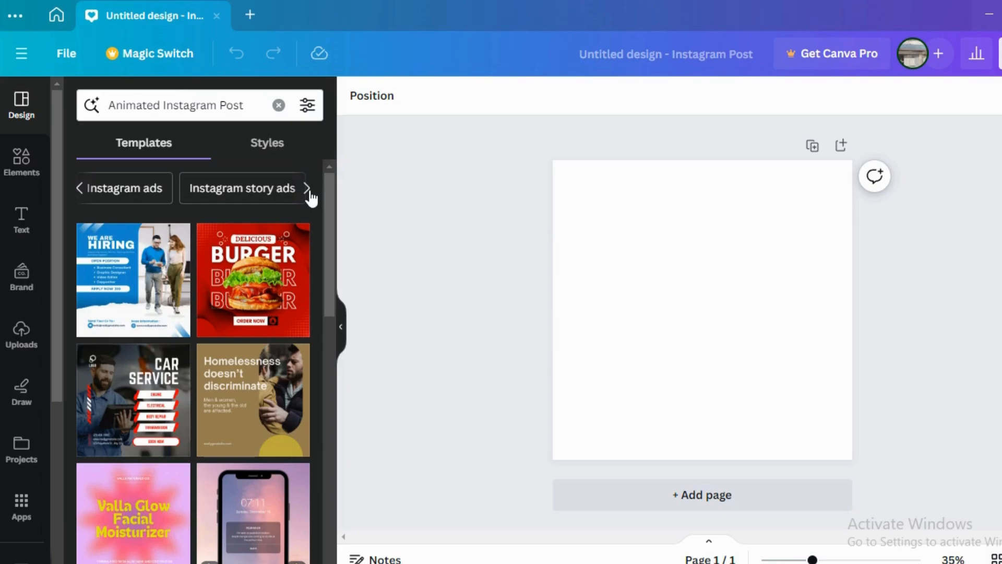
{"action": "left_click", "coordinate": [307, 189]}
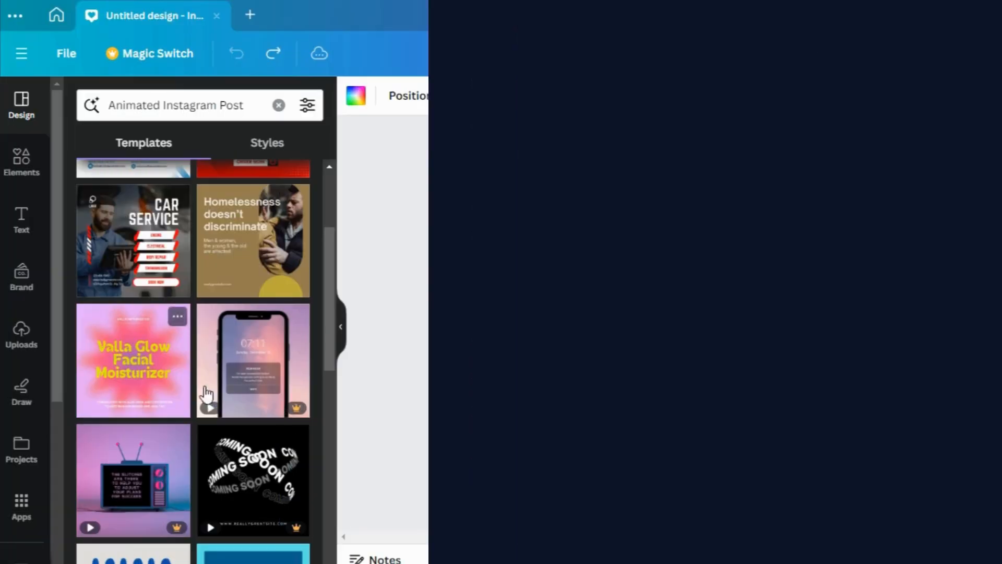
{"action": "scroll", "coordinate": [209, 403], "scroll_direction": "down", "scroll_amount": 5}
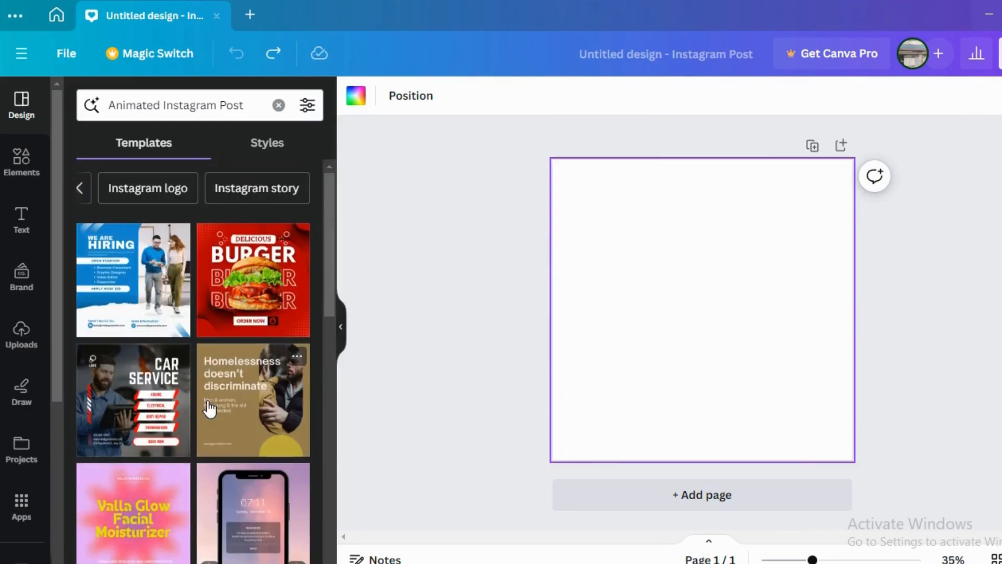
{"action": "left_click", "coordinate": [212, 107]}
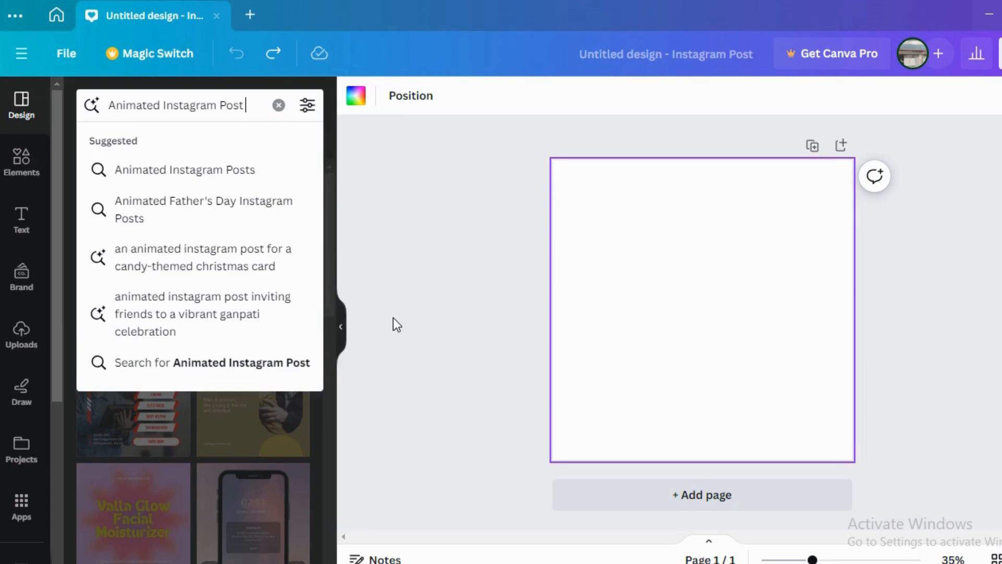
{"action": "type", "text": "ad"}
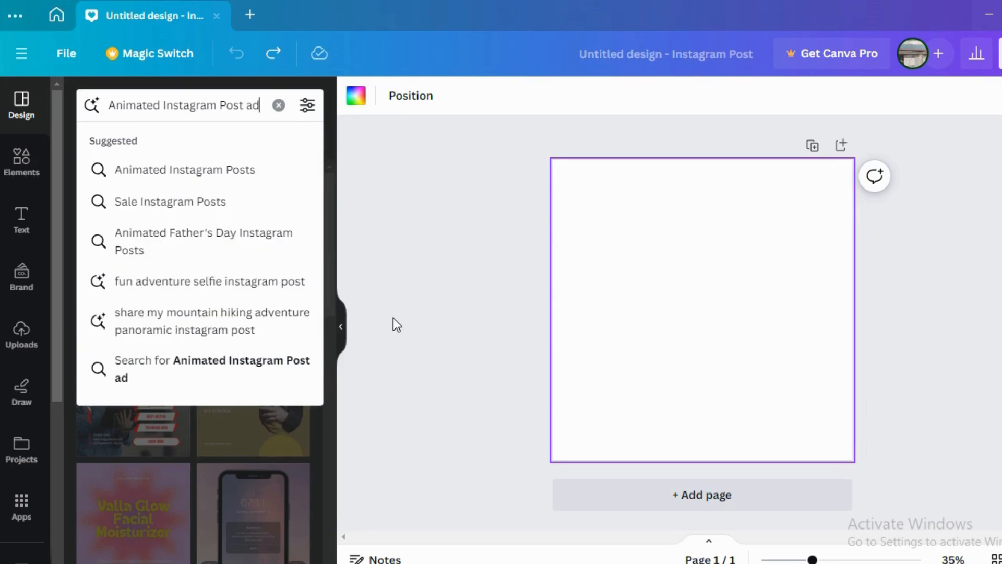
{"action": "type", "text": "mission"}
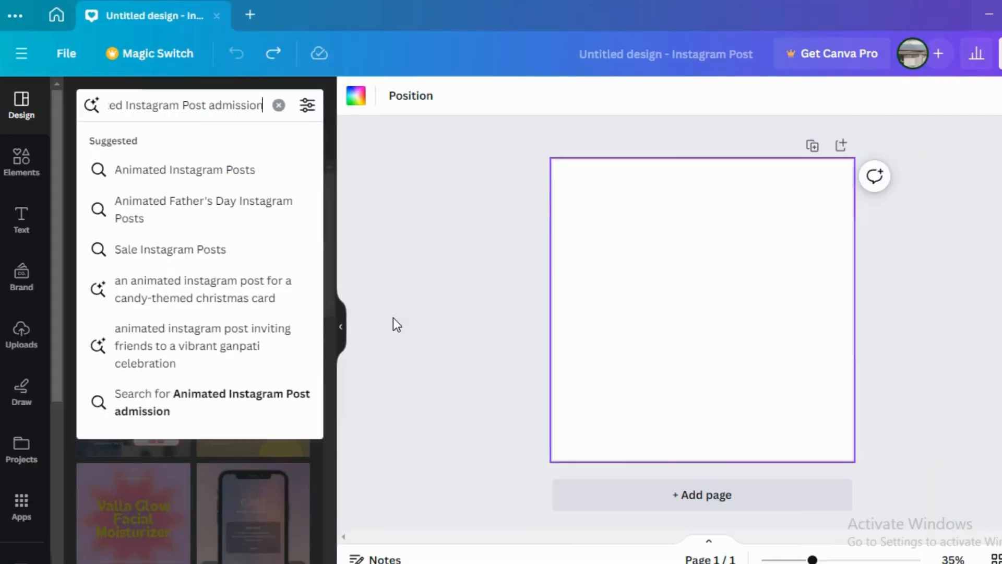
{"action": "key", "text": "Return"}
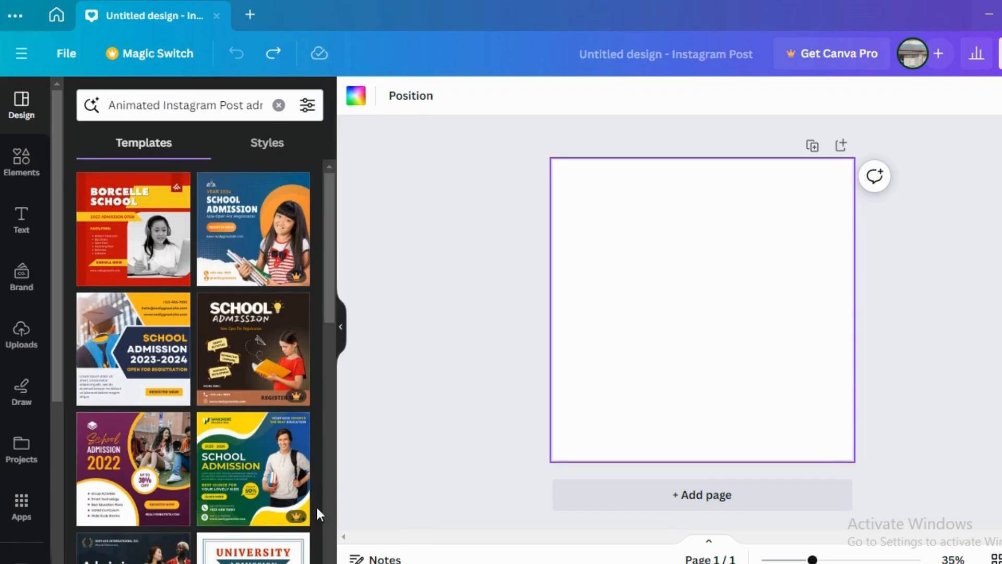
Step: Apply all 5 pages of the Ivory Brown Modern Hello Autumn Photo Collage Animated Instagram Post template
{"action": "scroll", "coordinate": [133, 368], "scroll_direction": "down", "scroll_amount": 3}
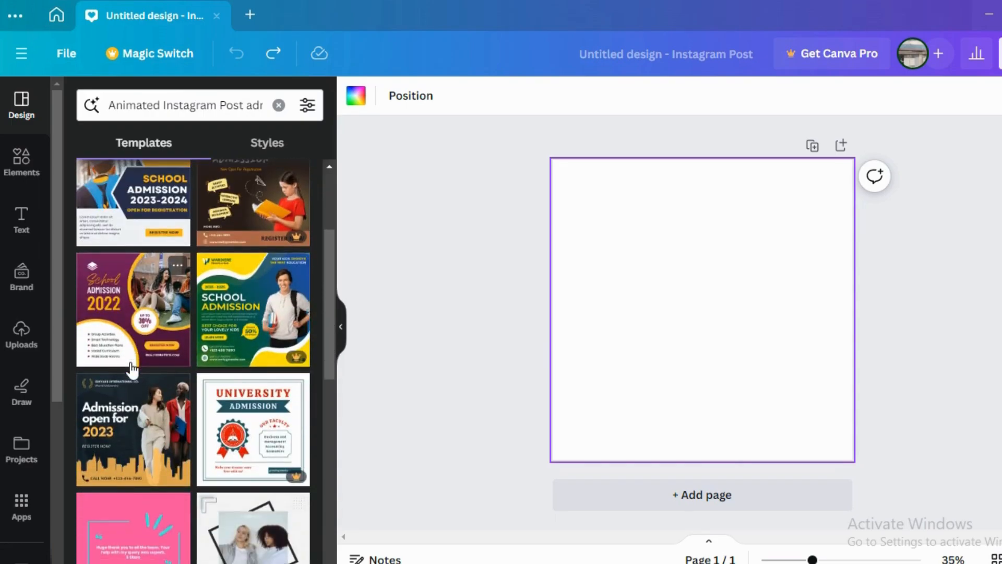
{"action": "scroll", "coordinate": [132, 370], "scroll_direction": "down", "scroll_amount": 2}
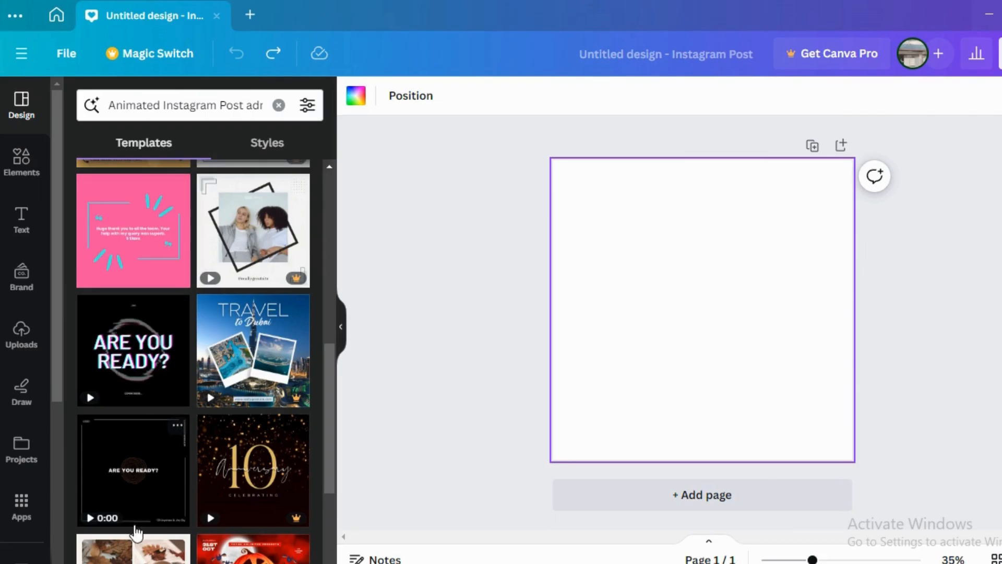
{"action": "scroll", "coordinate": [151, 484], "scroll_direction": "down", "scroll_amount": 4}
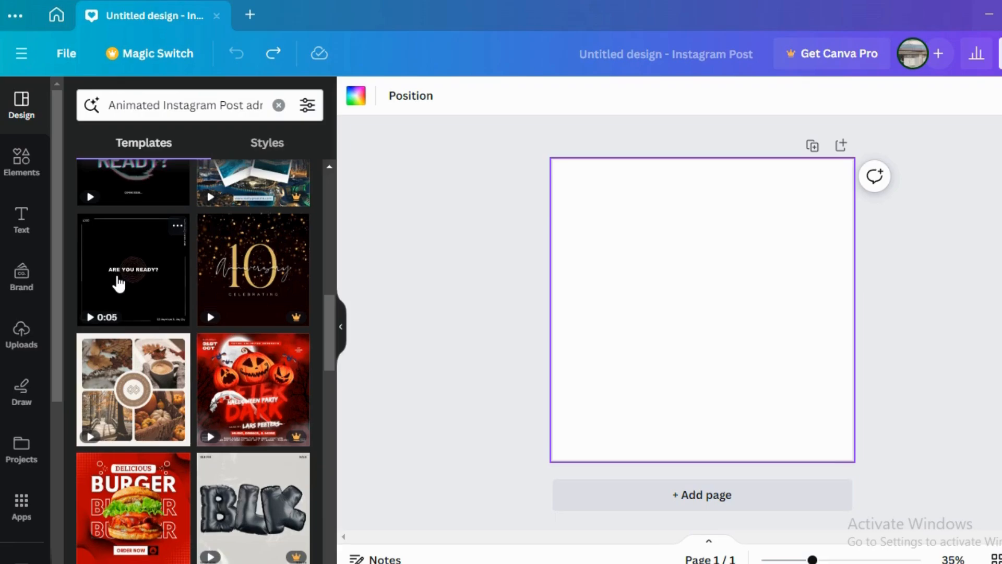
{"action": "left_click", "coordinate": [158, 415]}
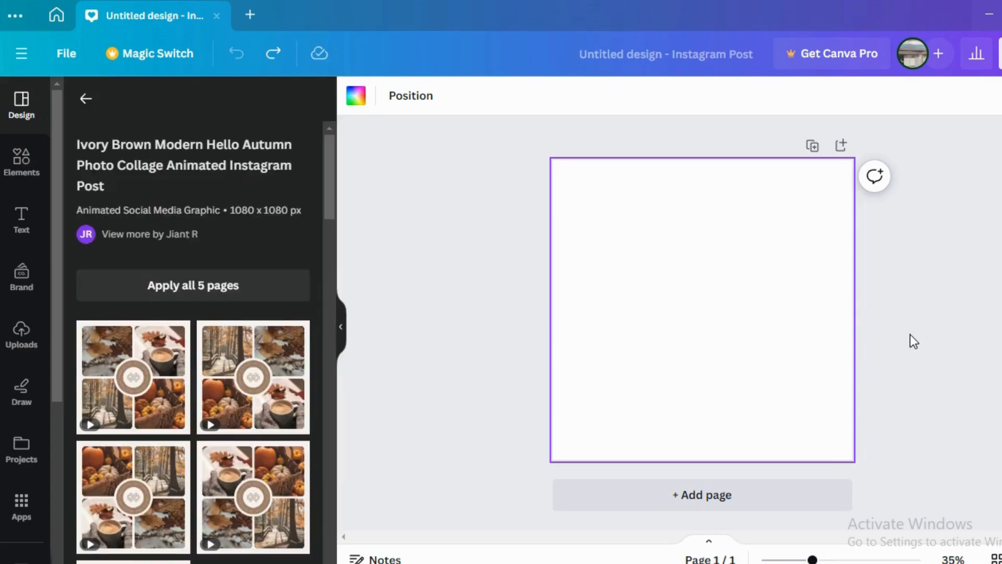
{"action": "scroll", "coordinate": [288, 454], "scroll_direction": "down", "scroll_amount": 3}
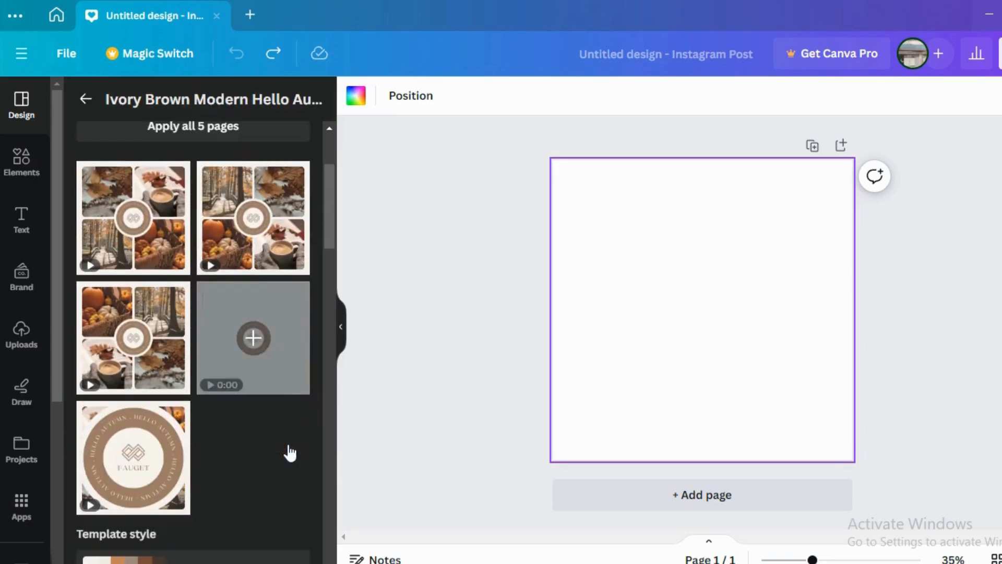
{"action": "scroll", "coordinate": [287, 442], "scroll_direction": "up", "scroll_amount": 2}
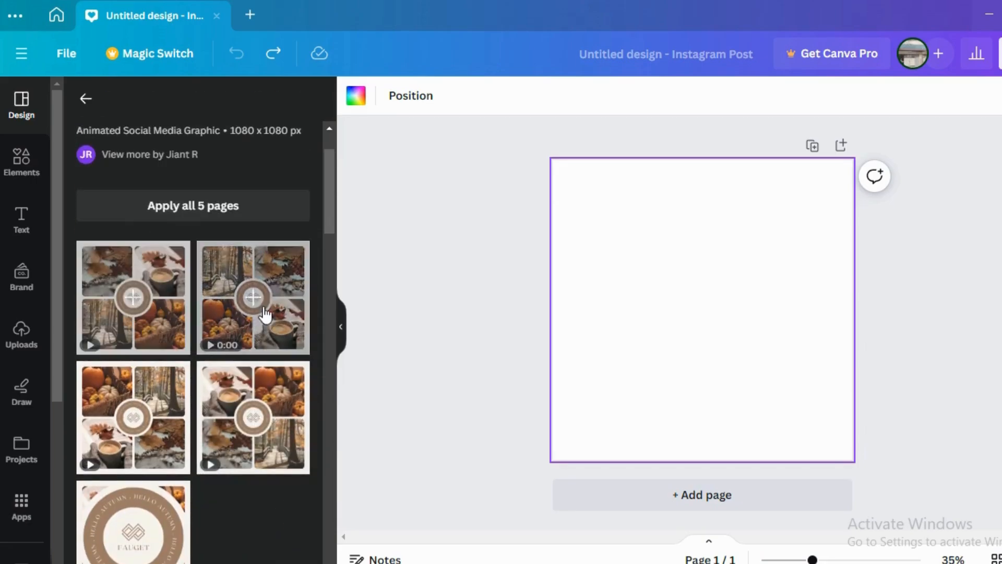
{"action": "left_click", "coordinate": [210, 214]}
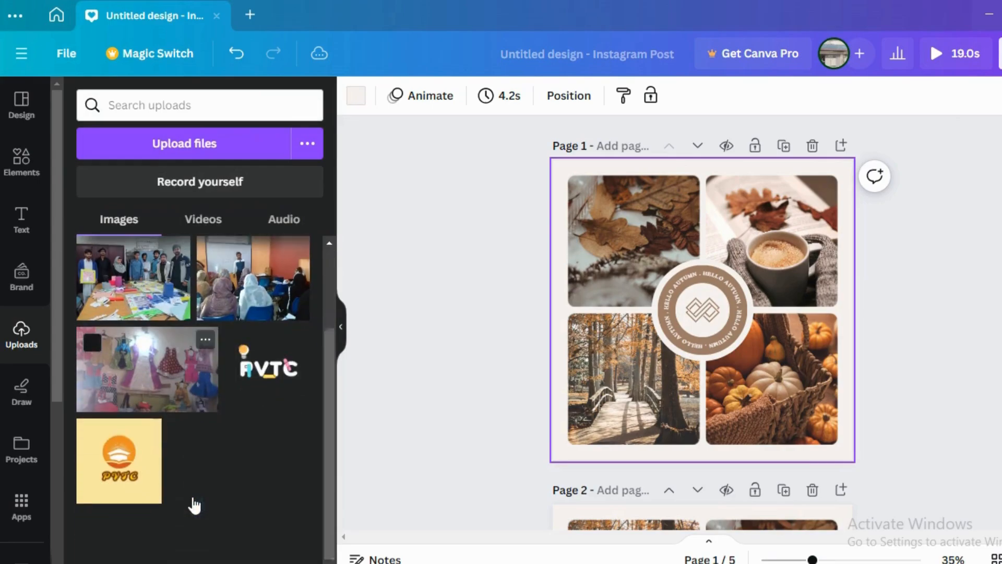
Step: Clear the centre badge on page 1 by deleting a trial placement of the PVTC logo and the template's emblem
{"action": "left_click_drag", "start_coordinate": [427, 359], "coordinate": [697, 301]}
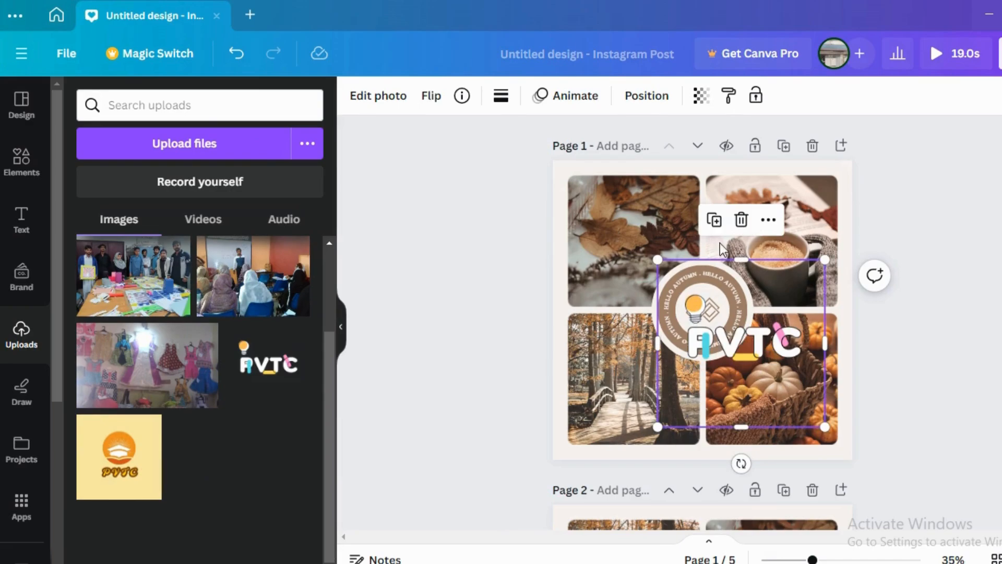
{"action": "left_click", "coordinate": [741, 219]}
{"action": "left_click", "coordinate": [695, 319]}
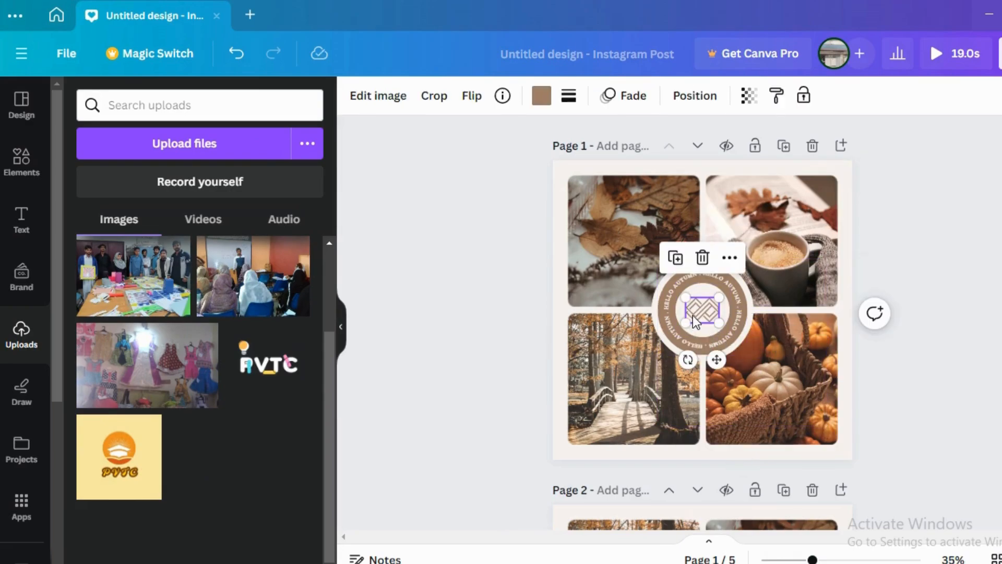
{"action": "left_click", "coordinate": [702, 257]}
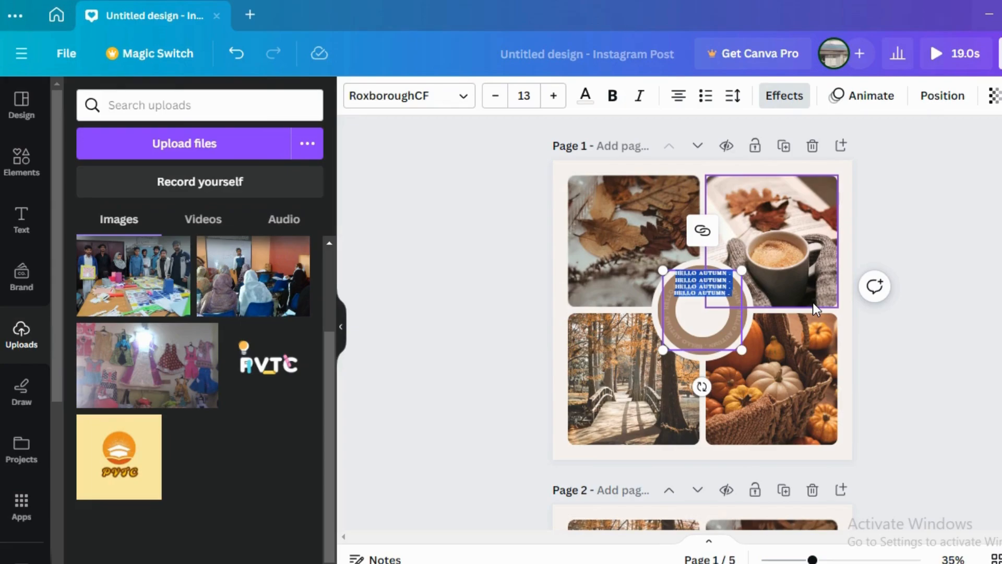
Step: Replace the curved "HELLO AUTUMN" text on page 1's badge with "PAKLAND VOCATIONAL TRAINING CENTRE"
{"action": "key", "text": "Delete"}
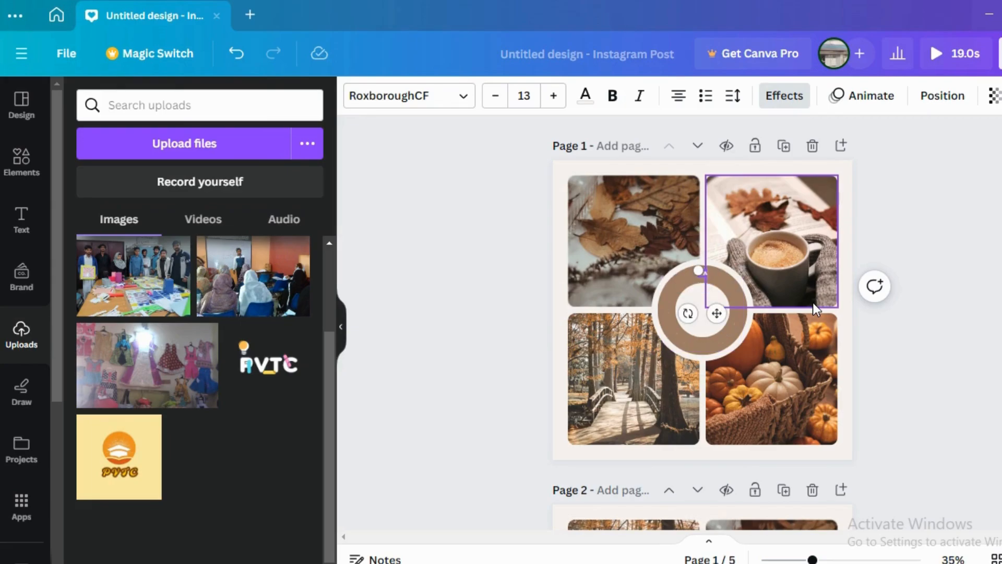
{"action": "type", "text": "AKLAN"}
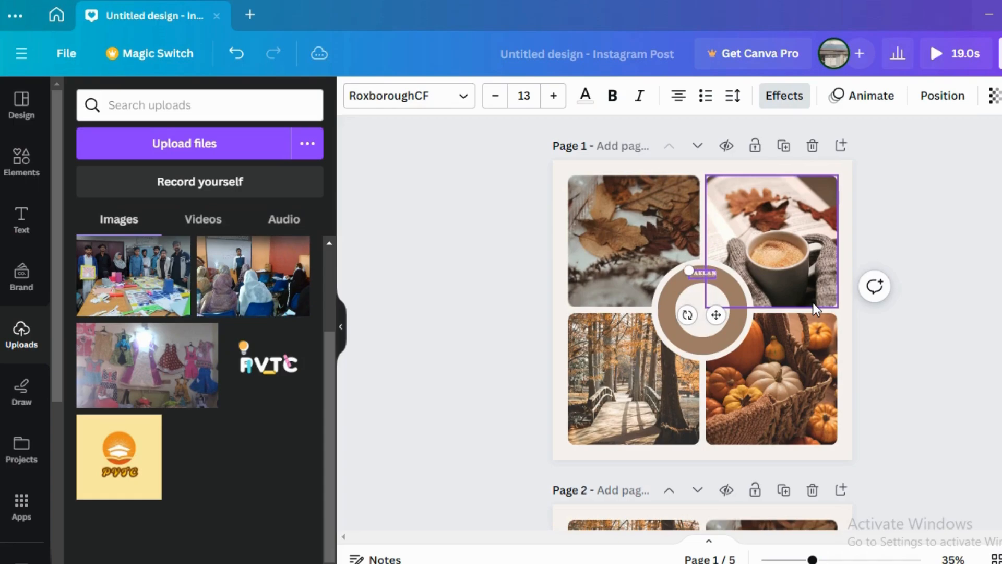
{"action": "type", "text": "D VOCATIONAL TRAINING CENTRE"}
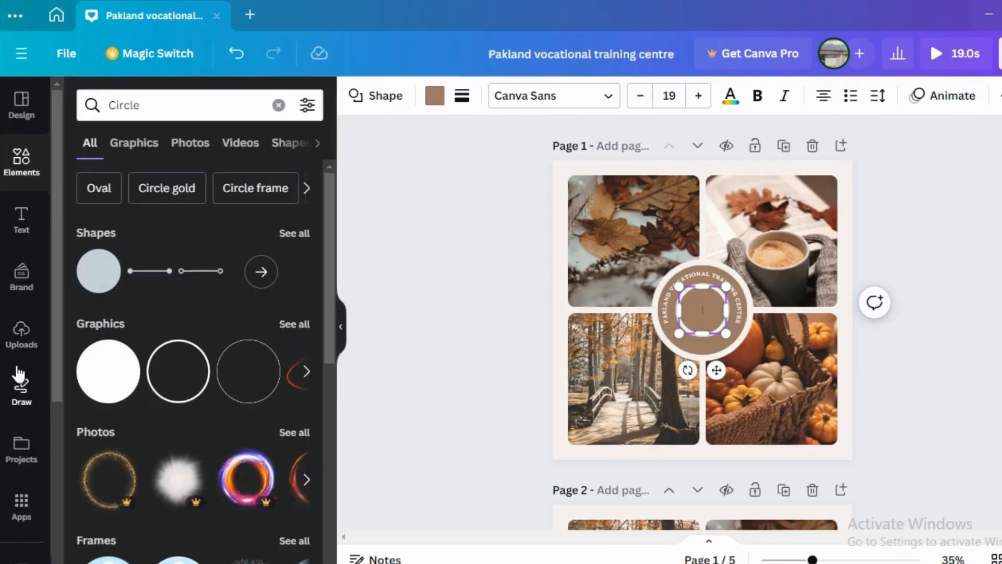
Step: Place the uploaded PVTC logo on page 1 and shrink it to fit inside the badge's inner circle
{"action": "left_click", "coordinate": [21, 334]}
{"action": "left_click", "coordinate": [265, 375]}
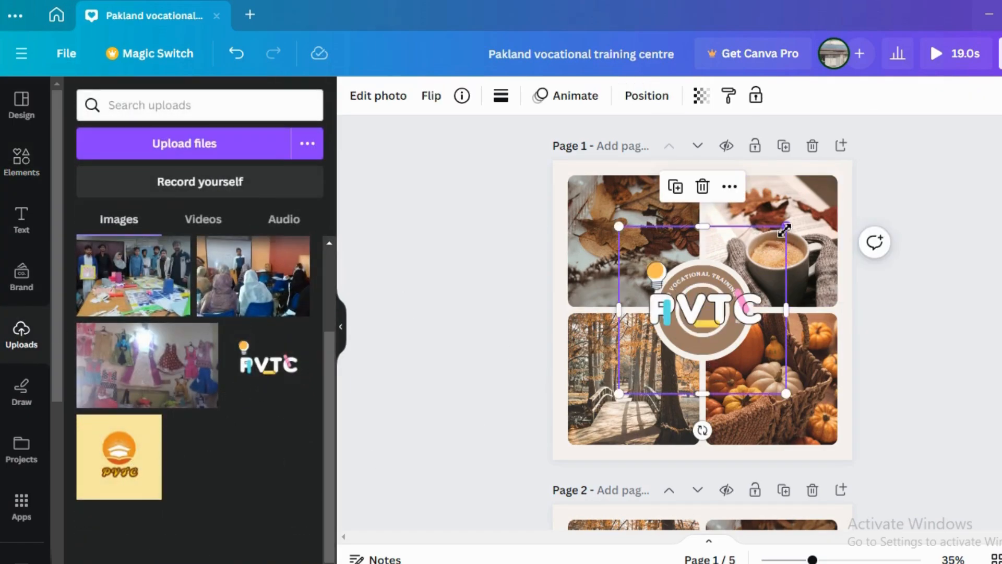
{"action": "left_click", "coordinate": [703, 187]}
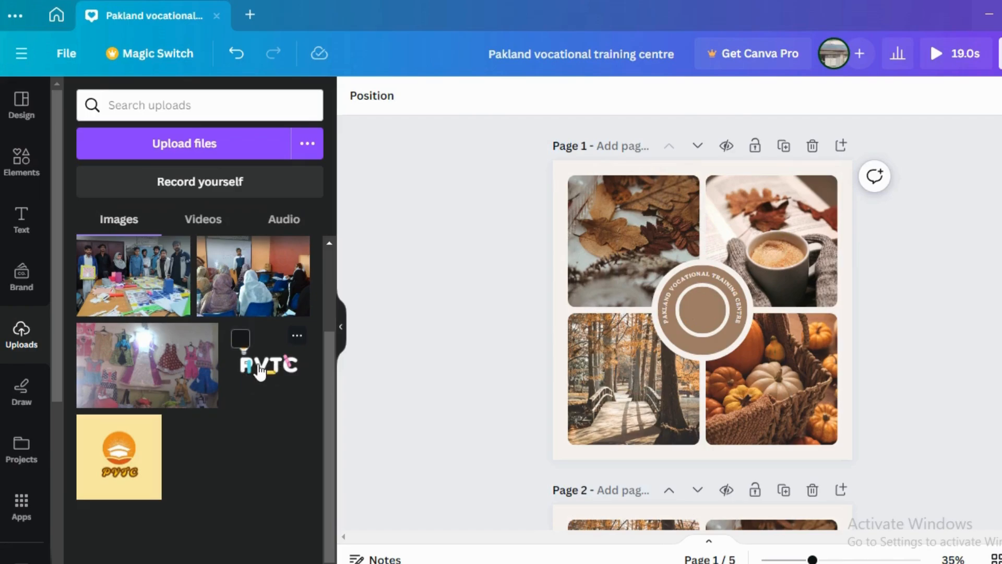
{"action": "left_click_drag", "start_coordinate": [260, 371], "coordinate": [694, 300]}
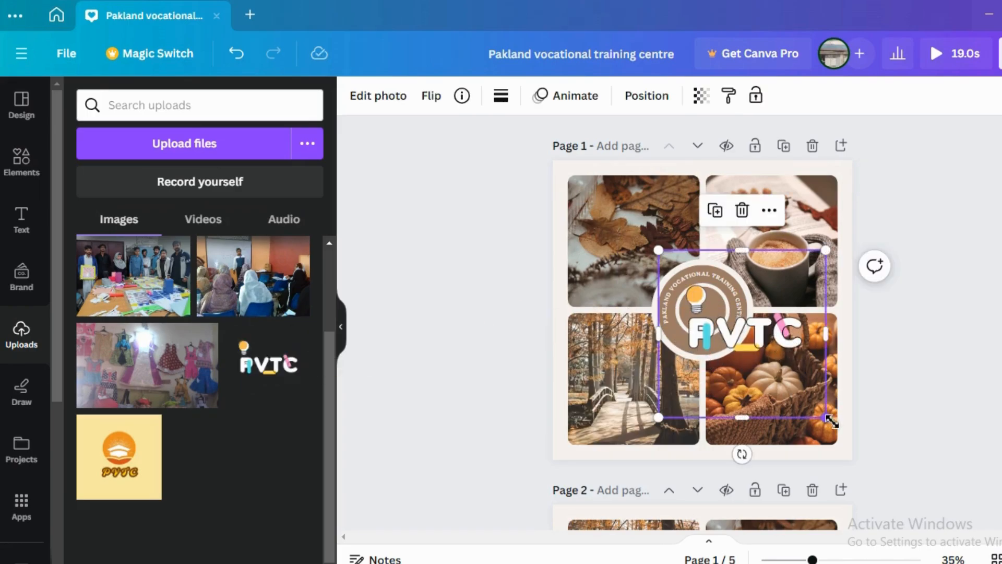
{"action": "left_click_drag", "start_coordinate": [830, 420], "coordinate": [703, 309]}
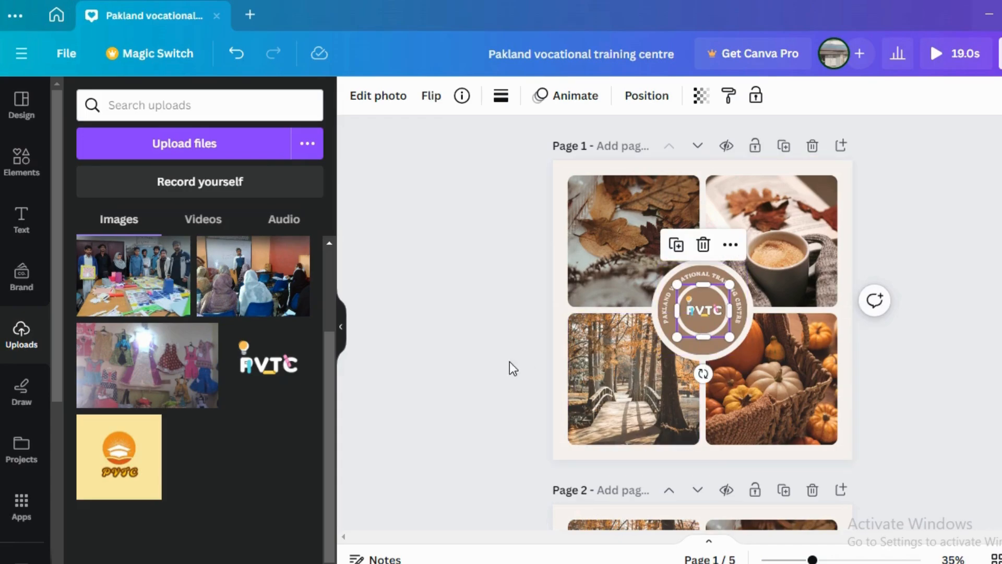
{"action": "left_click", "coordinate": [496, 311]}
Step: Replace page 1's upper-left photo with the dress display, upper-right with the classroom lecture, and lower-left with the group at the craft table
{"action": "left_click", "coordinate": [615, 272]}
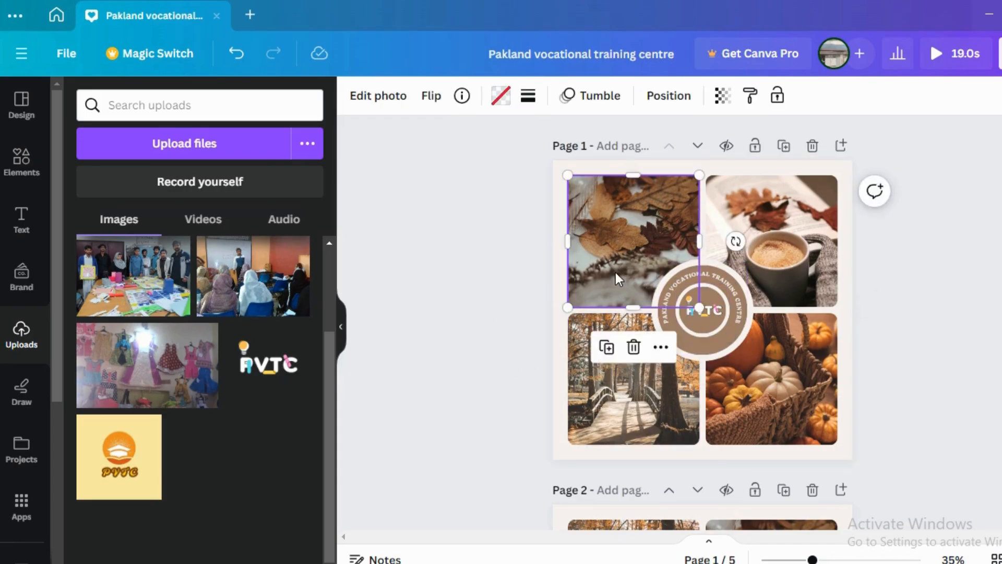
{"action": "left_click", "coordinate": [170, 407]}
{"action": "left_click_drag", "start_coordinate": [734, 316], "coordinate": [653, 233]}
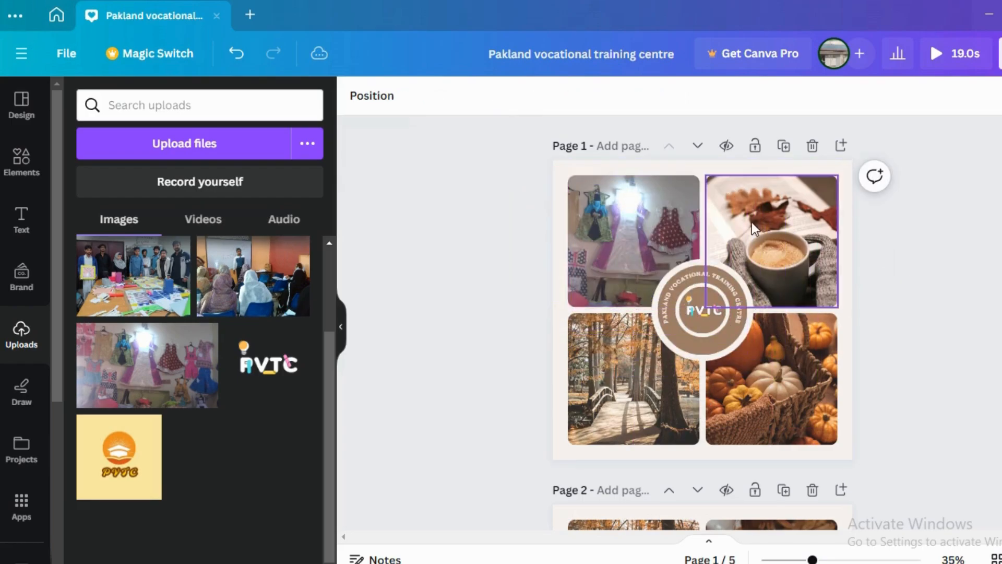
{"action": "left_click_drag", "start_coordinate": [253, 275], "coordinate": [771, 240]}
{"action": "left_click_drag", "start_coordinate": [189, 310], "coordinate": [662, 384]}
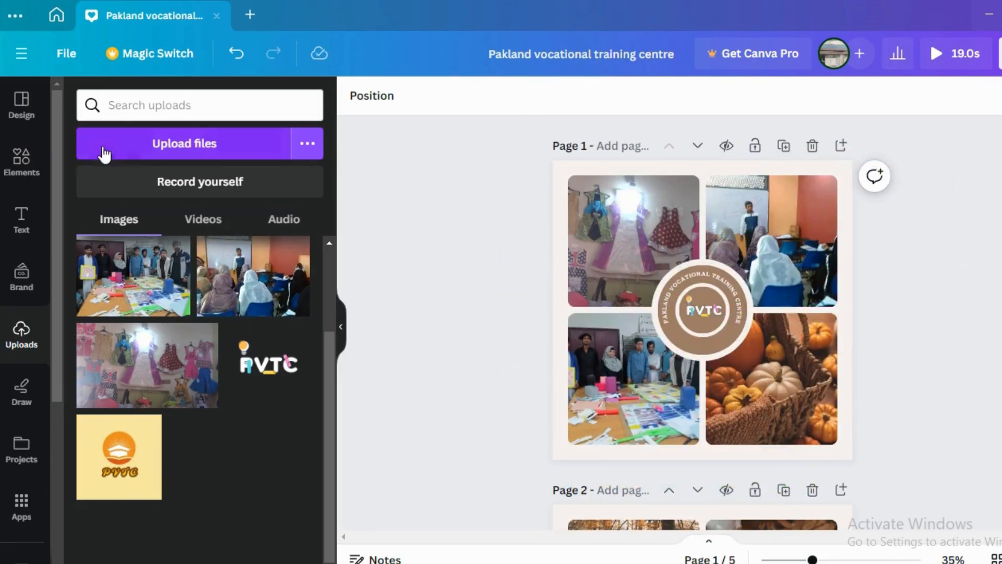
Step: Upload image011 from the pvtc folder and place it in page 1's lower-right photo frame
{"action": "left_click", "coordinate": [195, 148]}
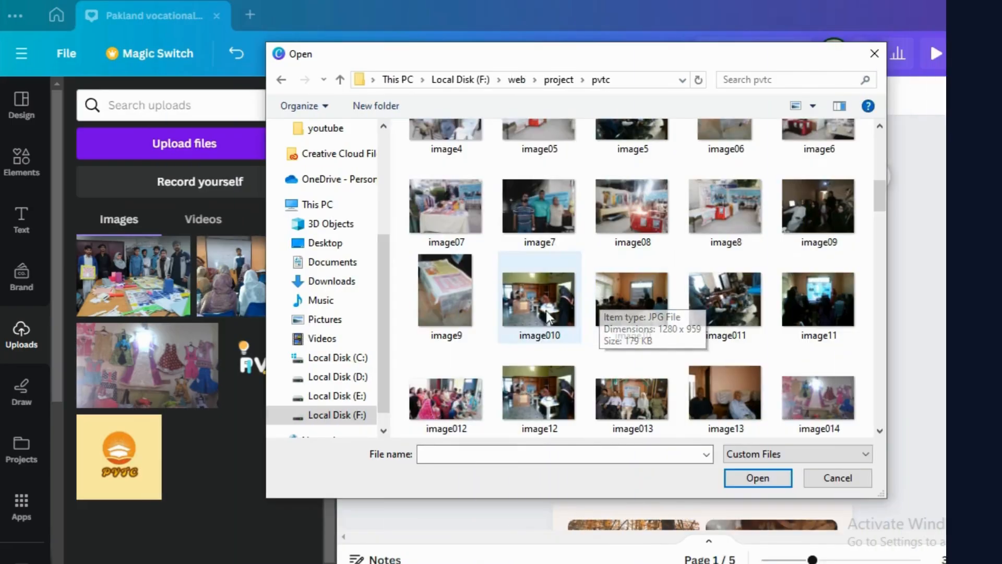
{"action": "left_click", "coordinate": [726, 314]}
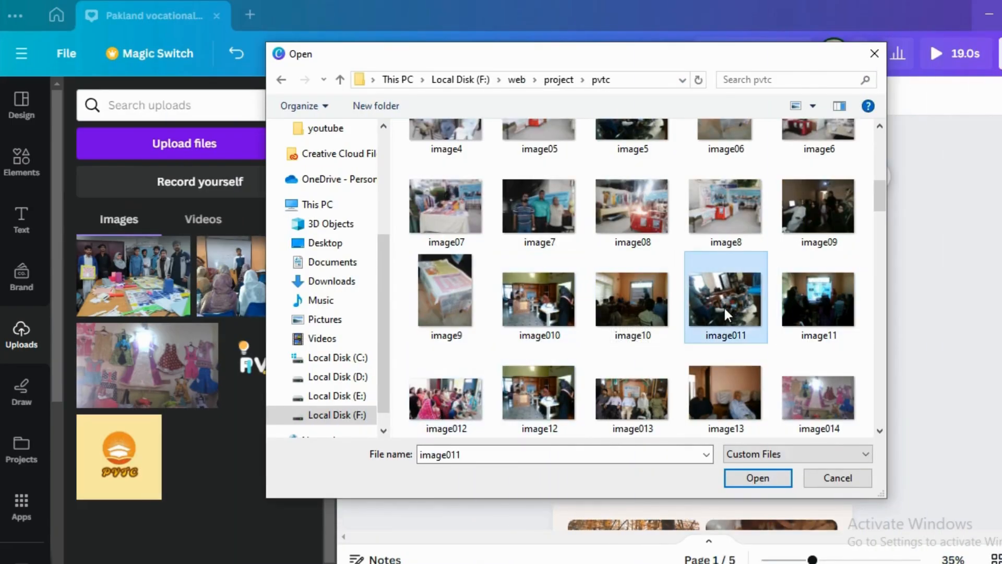
{"action": "left_click", "coordinate": [748, 483]}
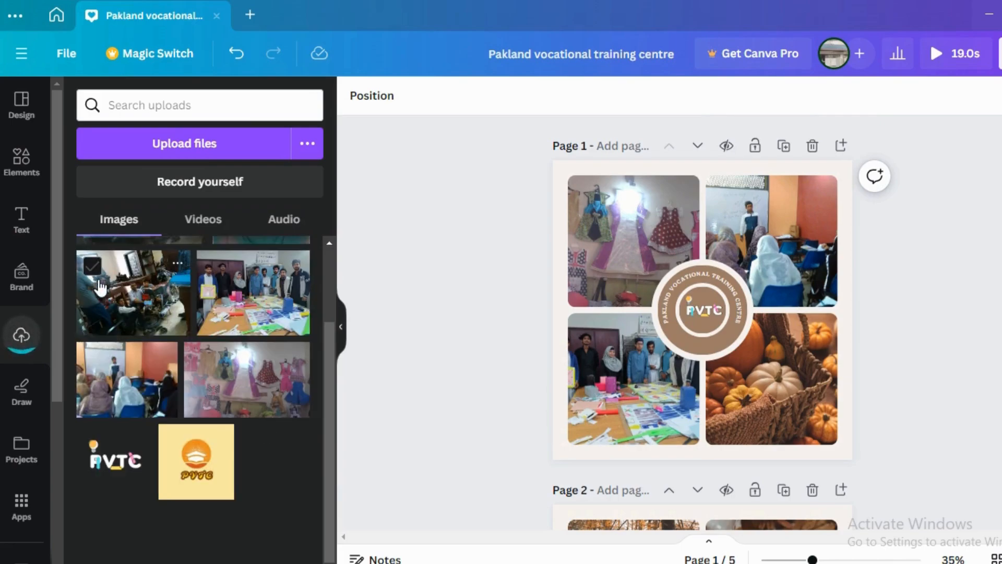
{"action": "left_click_drag", "start_coordinate": [106, 309], "coordinate": [777, 399]}
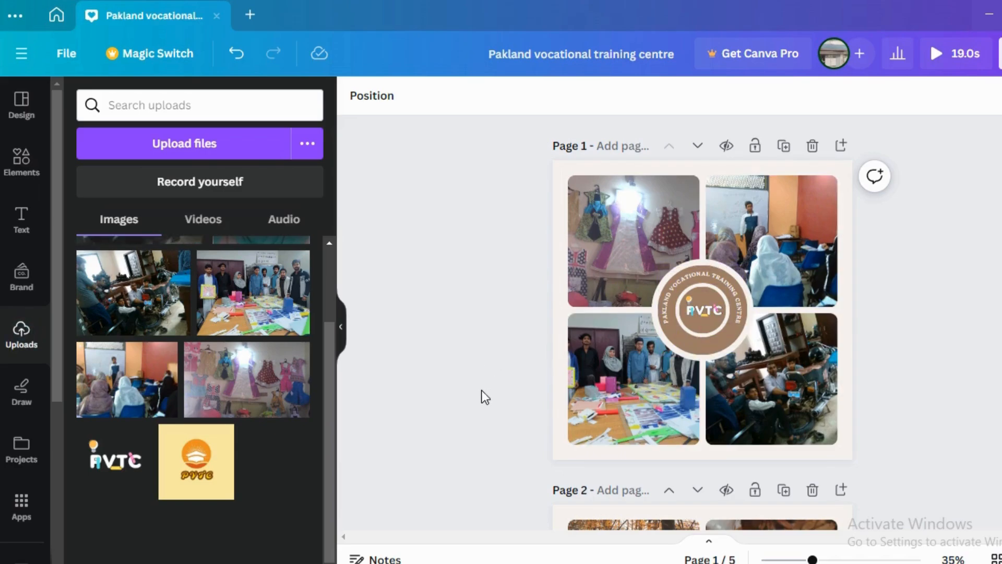
{"action": "scroll", "coordinate": [484, 398], "scroll_direction": "down", "scroll_amount": 5}
{"action": "scroll", "coordinate": [485, 397], "scroll_direction": "up", "scroll_amount": 5}
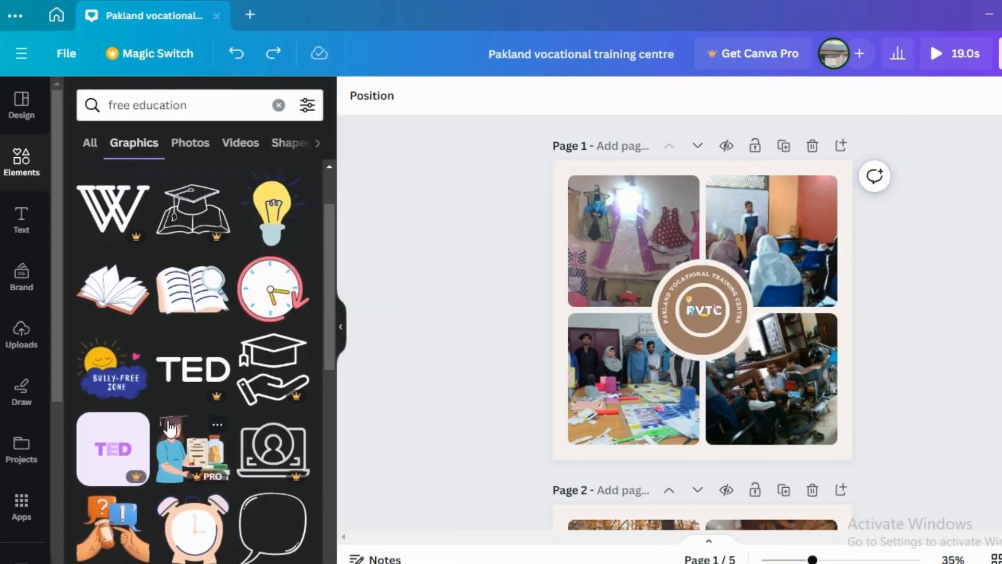
Step: Find the crumpled-paper FREE label with glitter lettering among the "free education" graphics and place it across the middle of page 1
{"action": "scroll", "coordinate": [168, 428], "scroll_direction": "down", "scroll_amount": 3}
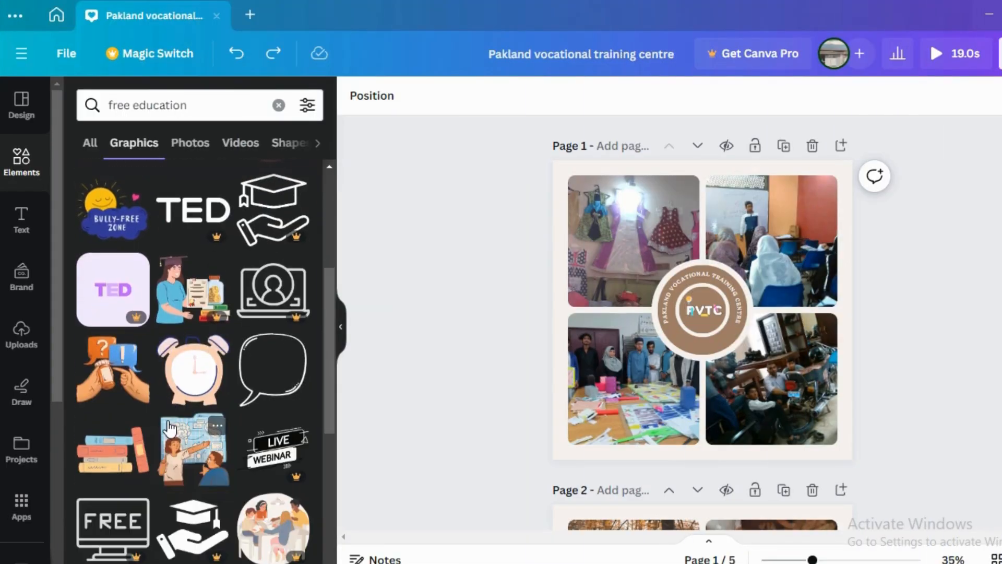
{"action": "scroll", "coordinate": [168, 428], "scroll_direction": "down", "scroll_amount": 3}
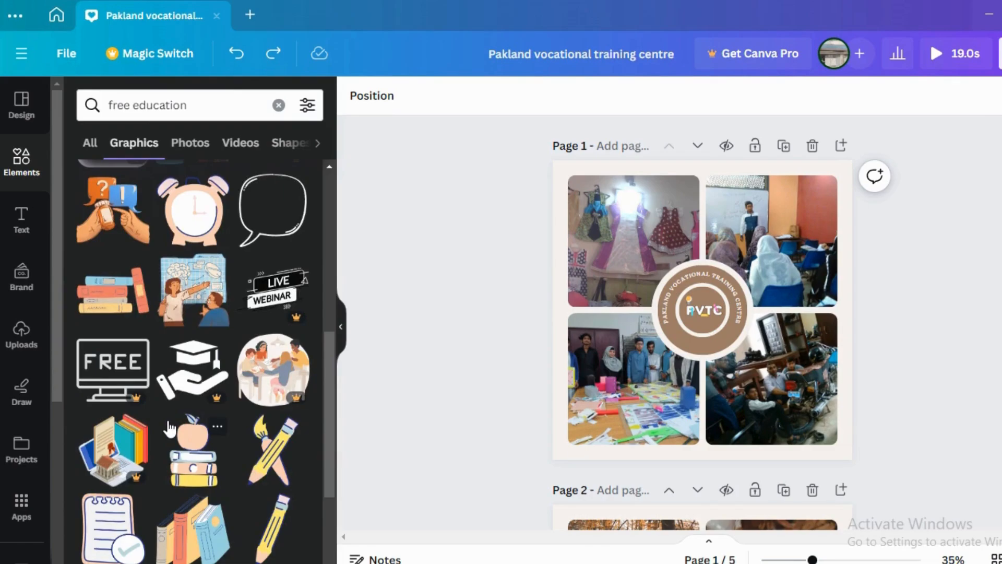
{"action": "scroll", "coordinate": [168, 428], "scroll_direction": "down", "scroll_amount": 5}
{"action": "scroll", "coordinate": [168, 427], "scroll_direction": "down", "scroll_amount": 2}
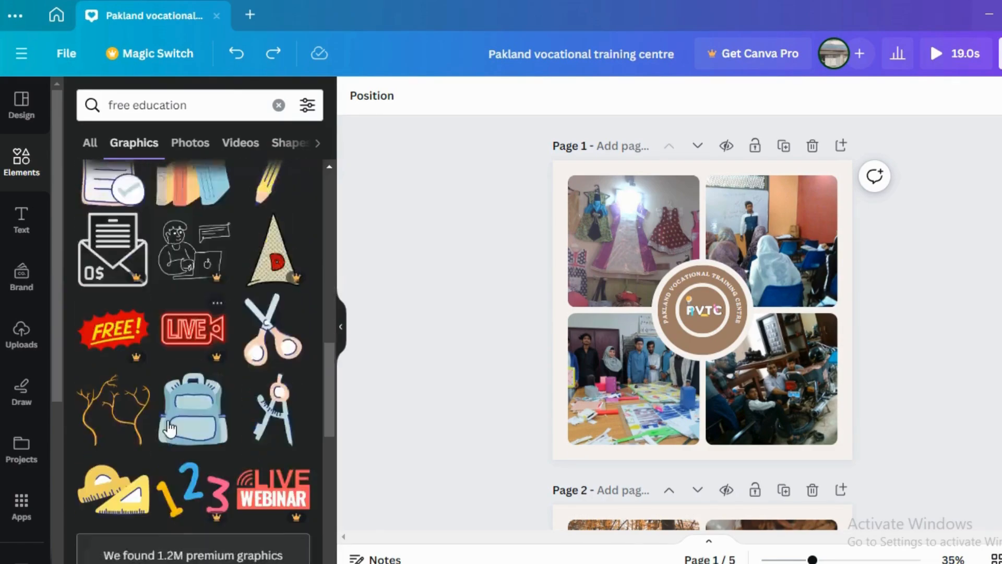
{"action": "scroll", "coordinate": [168, 425], "scroll_direction": "down", "scroll_amount": 2}
{"action": "scroll", "coordinate": [169, 420], "scroll_direction": "down", "scroll_amount": 6}
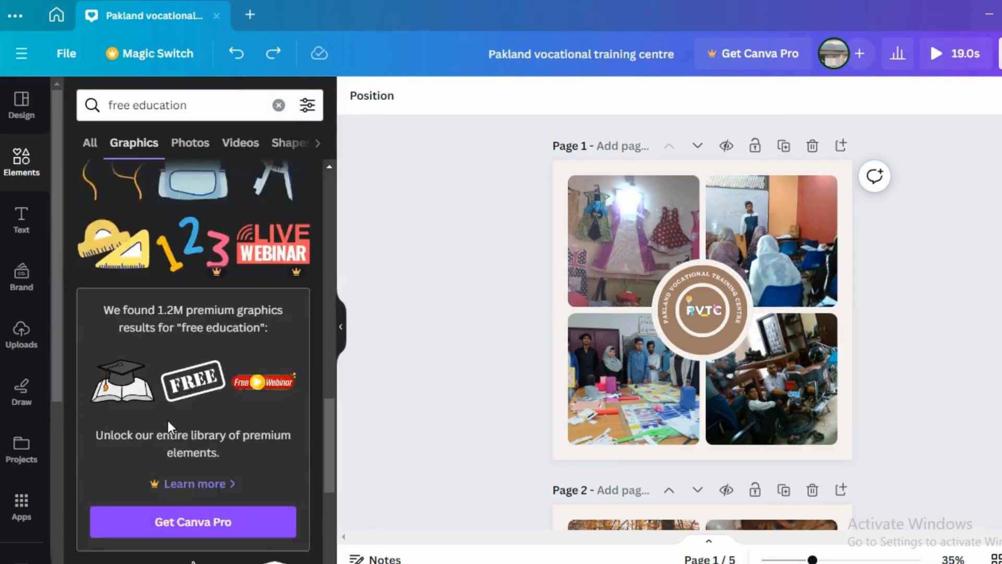
{"action": "scroll", "coordinate": [170, 427], "scroll_direction": "up", "scroll_amount": 1}
{"action": "scroll", "coordinate": [169, 428], "scroll_direction": "down", "scroll_amount": 6}
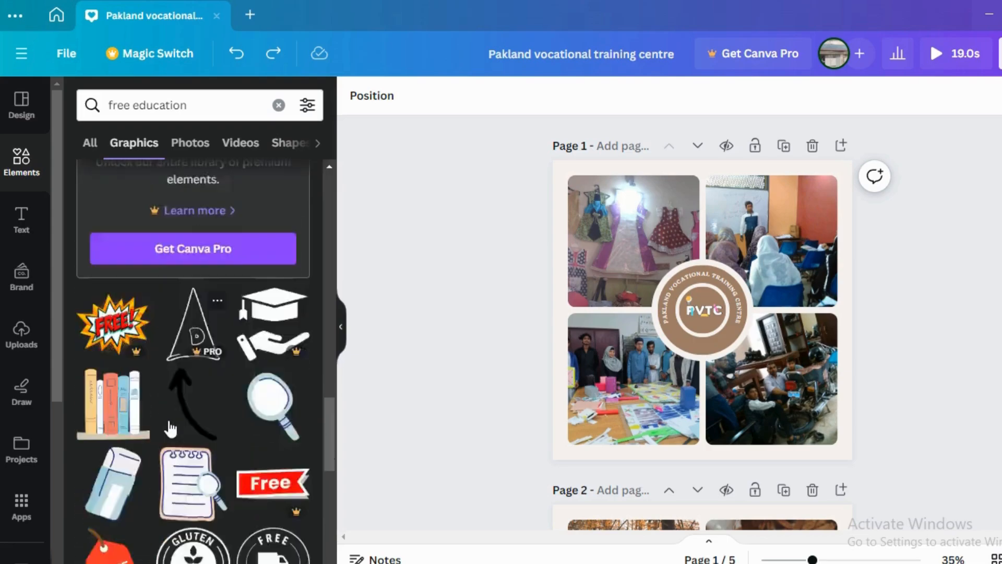
{"action": "scroll", "coordinate": [169, 428], "scroll_direction": "down", "scroll_amount": 3}
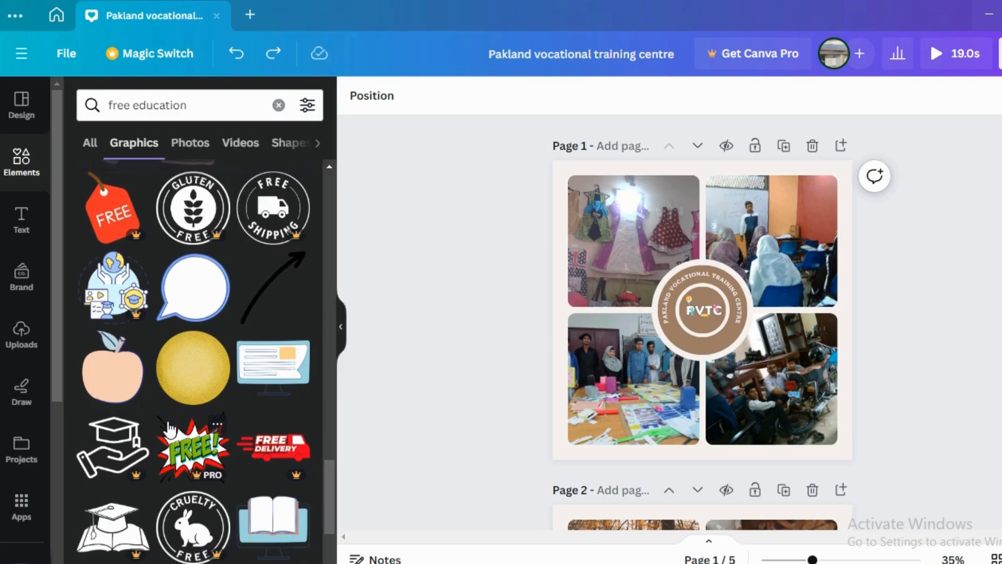
{"action": "scroll", "coordinate": [170, 428], "scroll_direction": "down", "scroll_amount": 6}
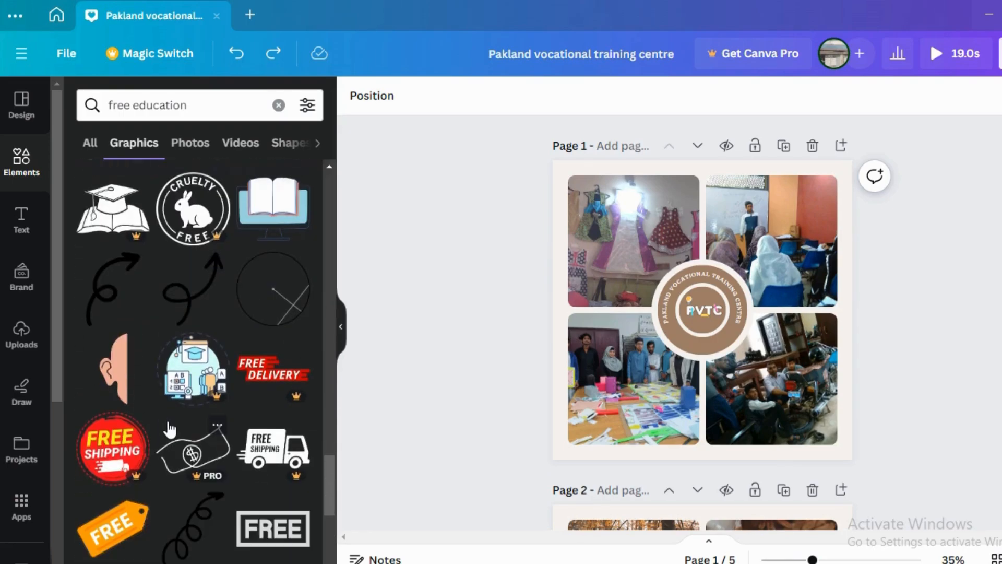
{"action": "scroll", "coordinate": [170, 428], "scroll_direction": "down", "scroll_amount": 5}
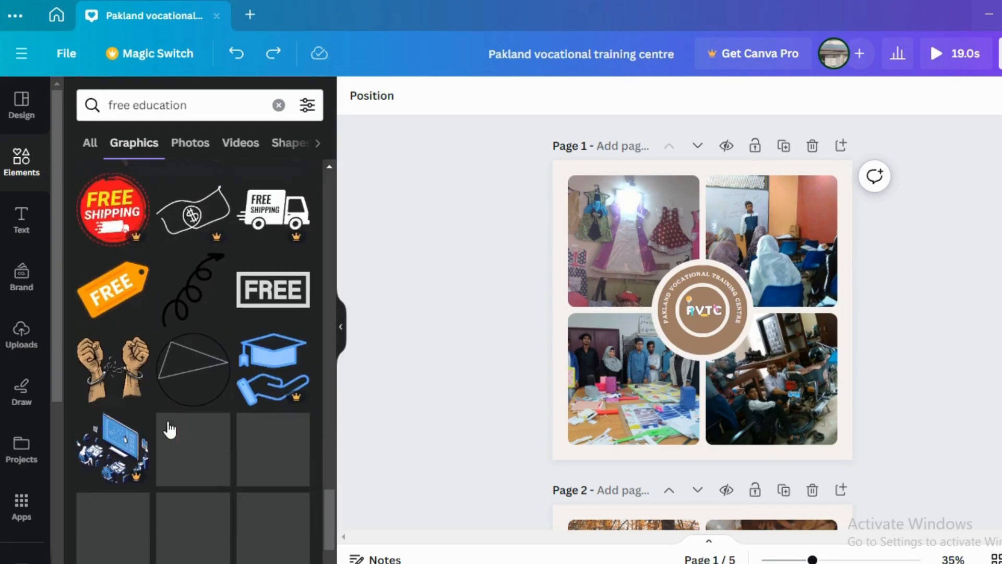
{"action": "scroll", "coordinate": [185, 430], "scroll_direction": "down", "scroll_amount": 2}
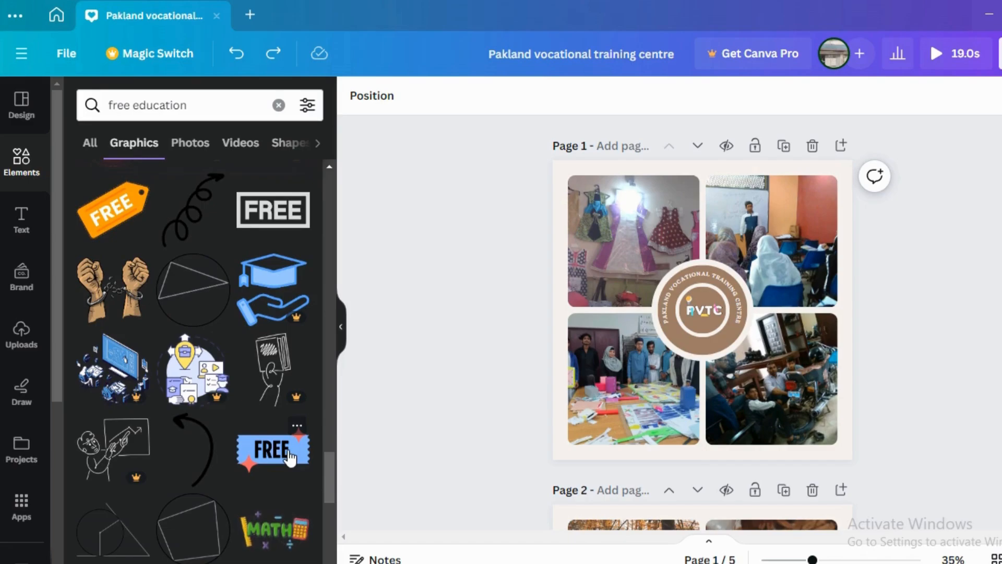
{"action": "scroll", "coordinate": [290, 459], "scroll_direction": "down", "scroll_amount": 4}
{"action": "scroll", "coordinate": [291, 458], "scroll_direction": "down", "scroll_amount": 6}
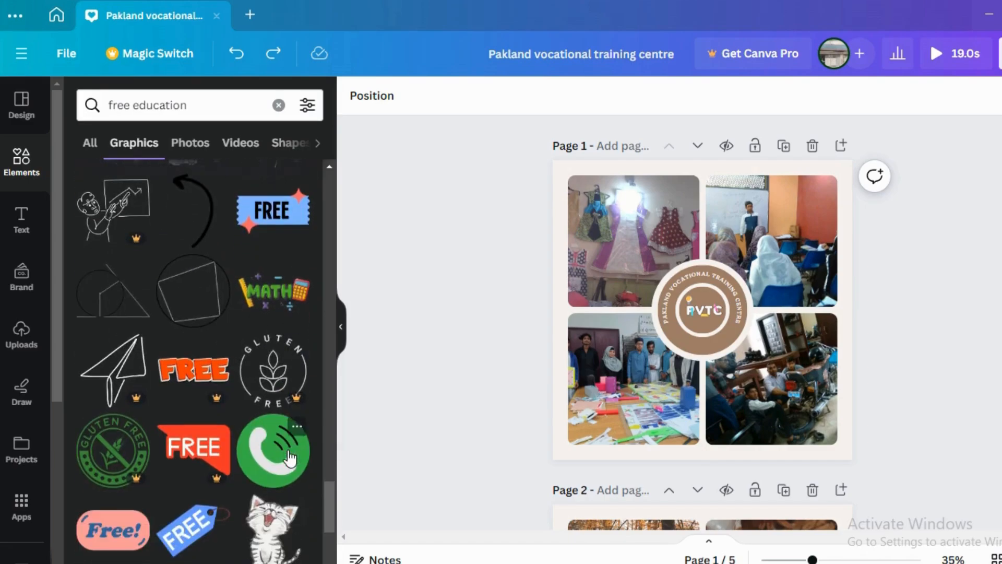
{"action": "scroll", "coordinate": [290, 458], "scroll_direction": "down", "scroll_amount": 2}
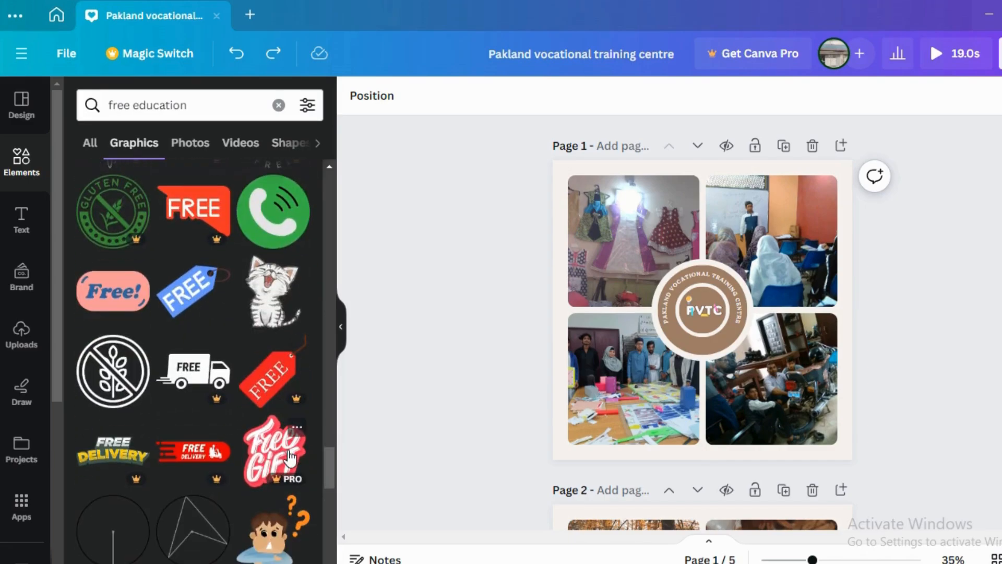
{"action": "scroll", "coordinate": [290, 458], "scroll_direction": "down", "scroll_amount": 4}
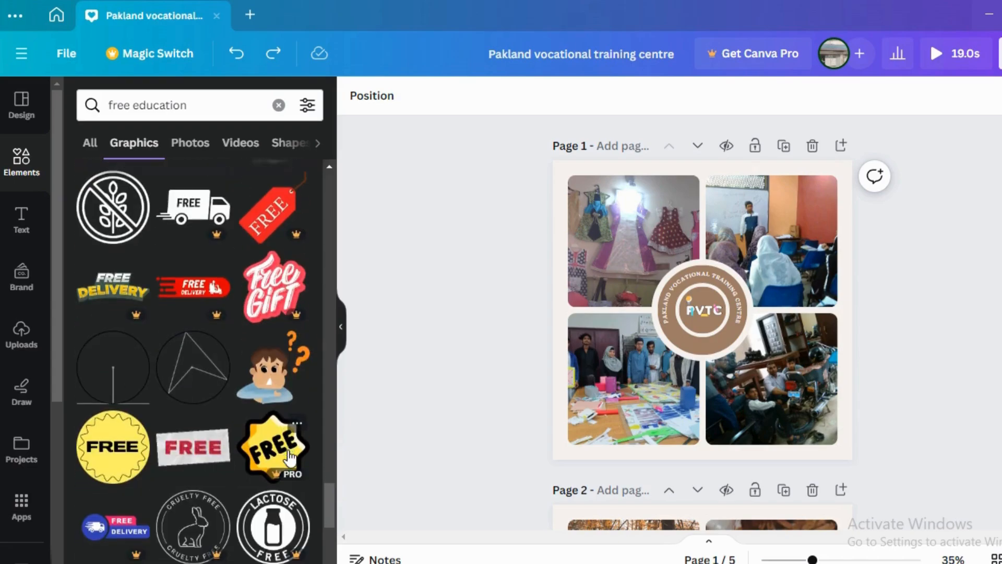
{"action": "scroll", "coordinate": [291, 458], "scroll_direction": "down", "scroll_amount": 2}
{"action": "left_click", "coordinate": [193, 389]}
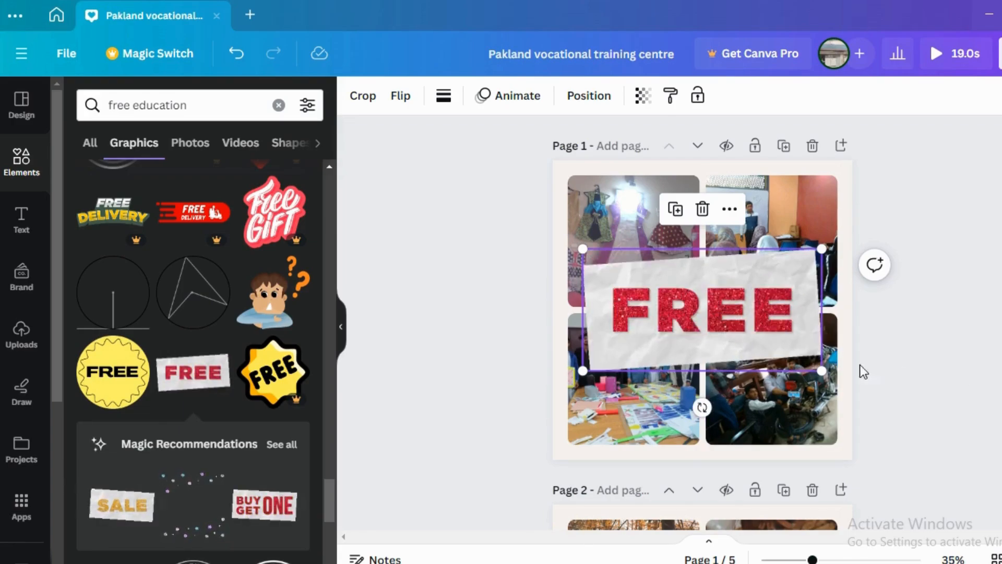
{"action": "mouse_move", "coordinate": [736, 365]}
{"action": "left_mouse_down"}
{"action": "mouse_move", "coordinate": [738, 280]}
{"action": "mouse_move", "coordinate": [732, 456]}
{"action": "mouse_move", "coordinate": [740, 358]}
{"action": "left_mouse_up"}
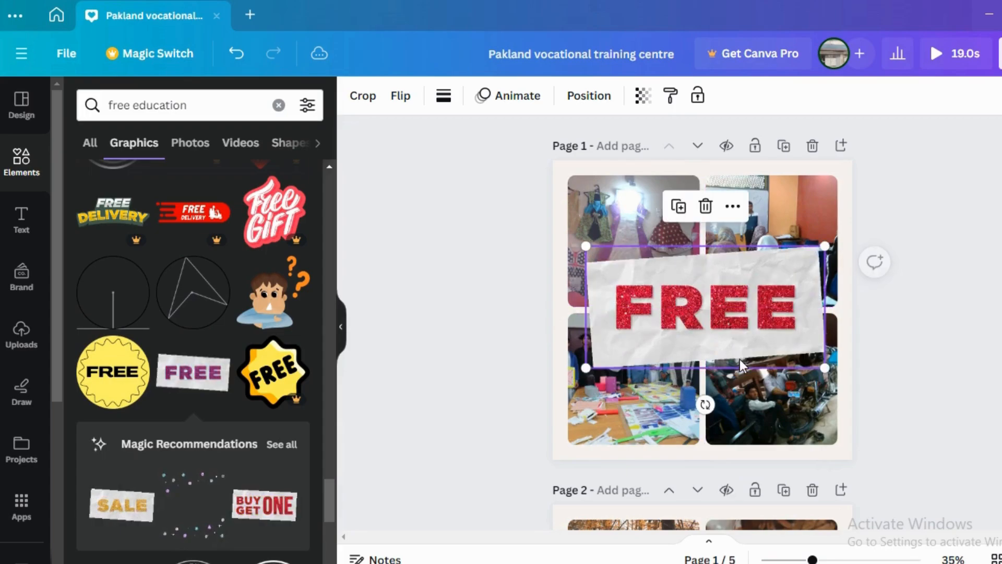
{"action": "left_click", "coordinate": [803, 473]}
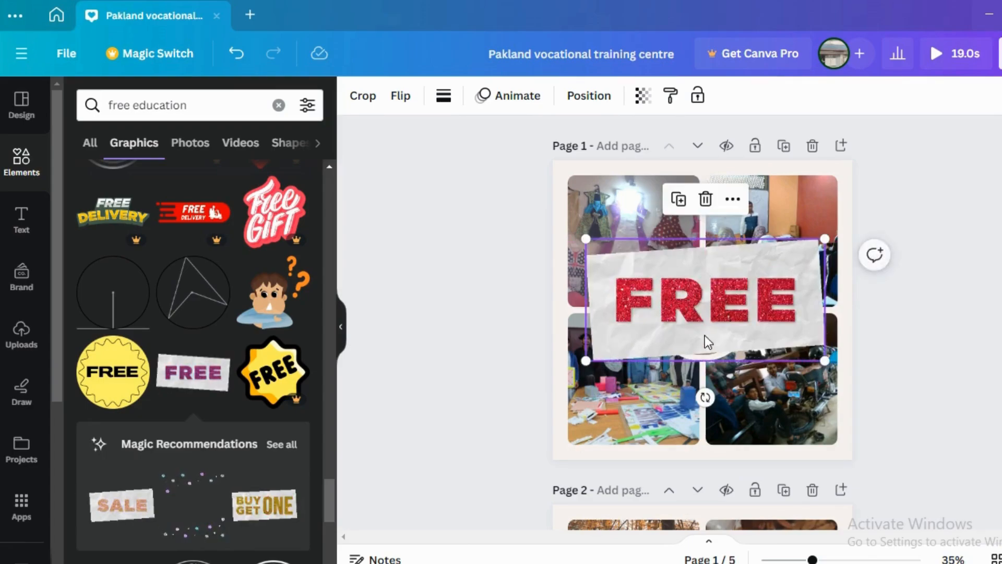
Step: Delete the emblem from page 2's badge and replace its curved text with "PAKLAND VOCATIONAL TRAINING CENTRE"
{"action": "scroll", "coordinate": [705, 335], "scroll_direction": "down", "scroll_amount": 5}
{"action": "scroll", "coordinate": [705, 347], "scroll_direction": "down", "scroll_amount": 2}
{"action": "left_click", "coordinate": [702, 257]}
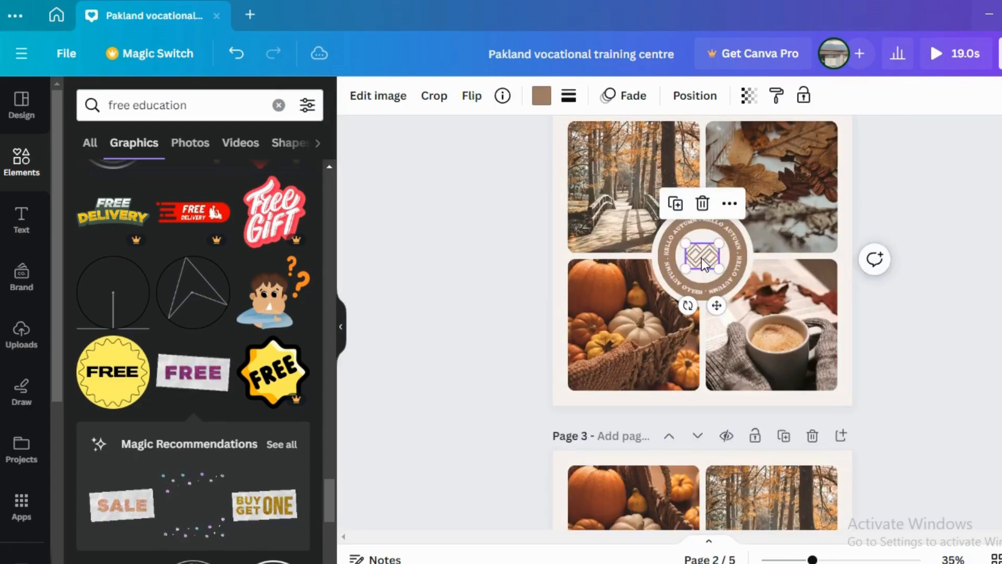
{"action": "left_click", "coordinate": [703, 203]}
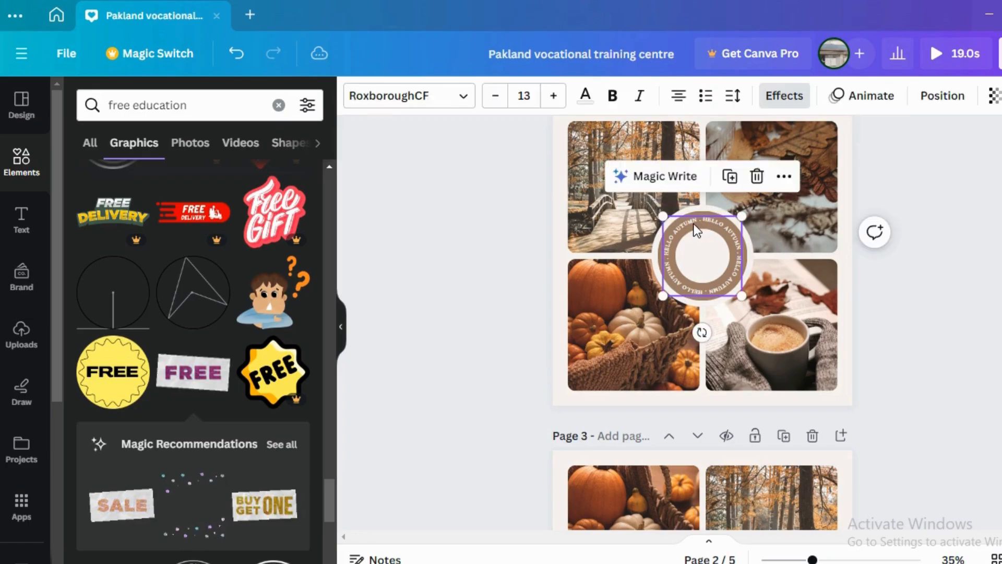
{"action": "double_click", "coordinate": [696, 221]}
{"action": "type", "text": "PAKLAND VOCATIONAL TRAINING CENTRE"}
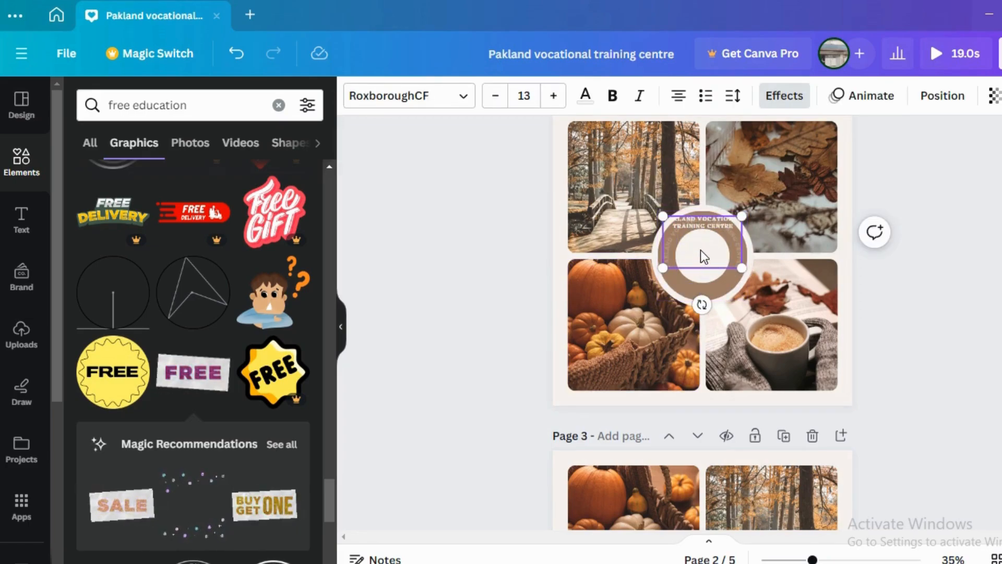
{"action": "left_click", "coordinate": [636, 281]}
Step: Place the uploaded white PVTC logo inside the inner circle of page 2's badge
{"action": "left_click", "coordinate": [710, 267]}
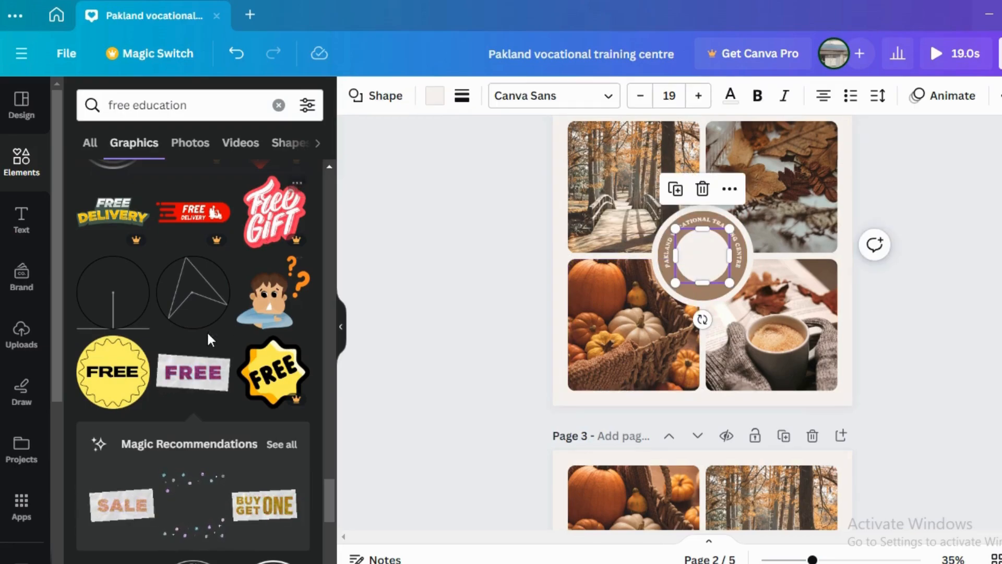
{"action": "left_click", "coordinate": [19, 336]}
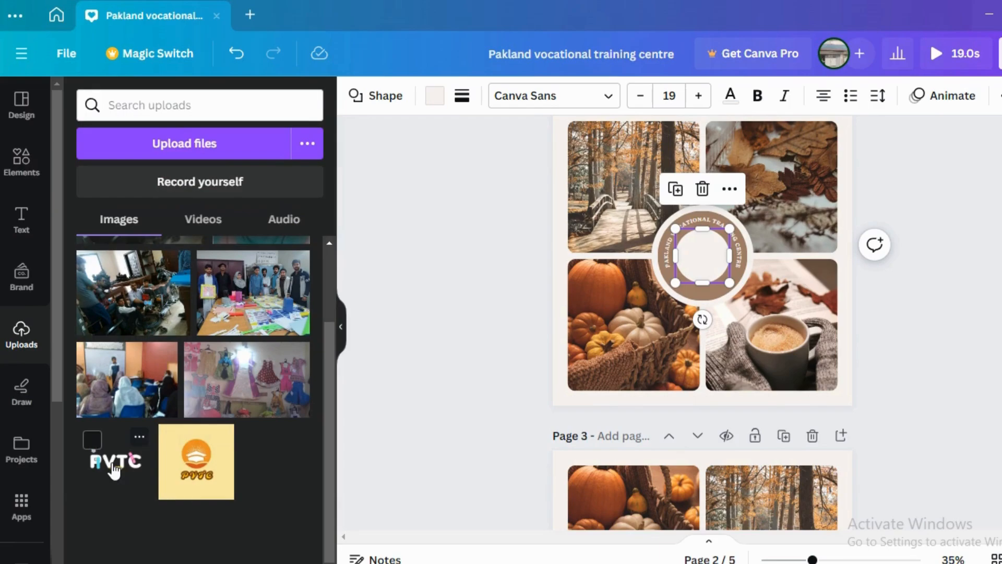
{"action": "left_click_drag", "start_coordinate": [114, 470], "coordinate": [702, 255]}
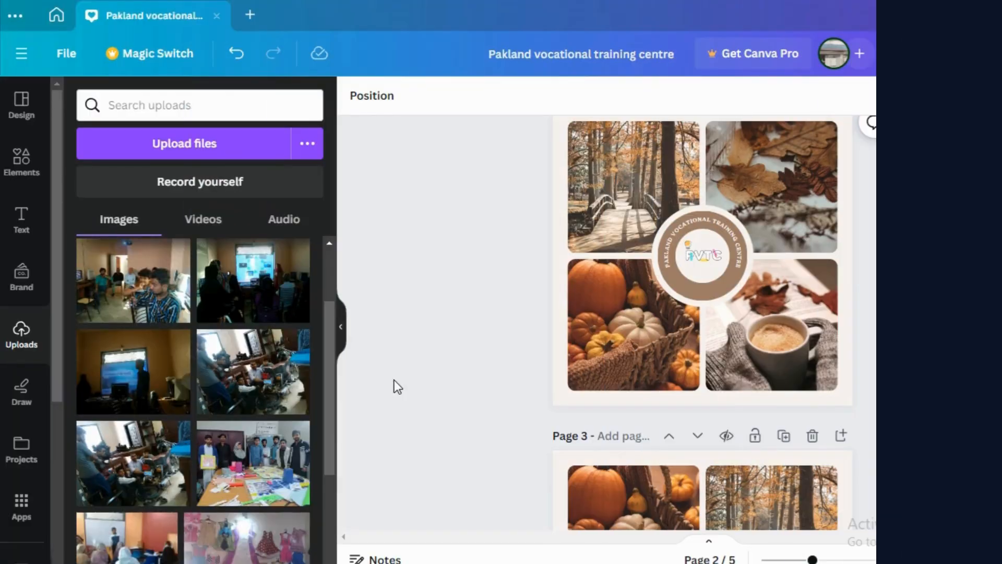
Step: Fill page 2's four frames with the women's class, standing group, seated women's group, and striped-shirt man photos, row by row
{"action": "left_click_drag", "start_coordinate": [151, 276], "coordinate": [596, 171]}
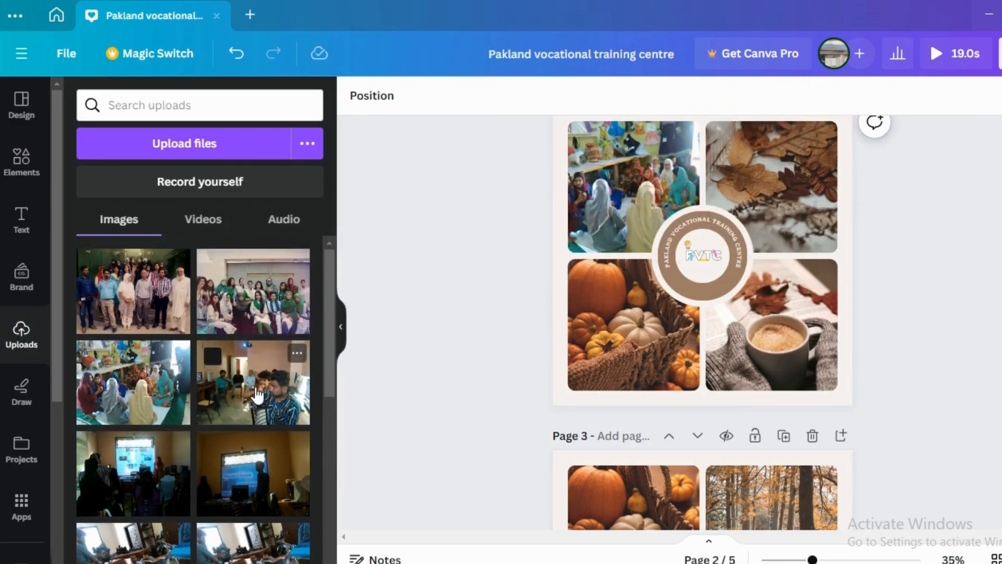
{"action": "left_click_drag", "start_coordinate": [137, 294], "coordinate": [806, 168]}
{"action": "left_click_drag", "start_coordinate": [225, 295], "coordinate": [611, 324]}
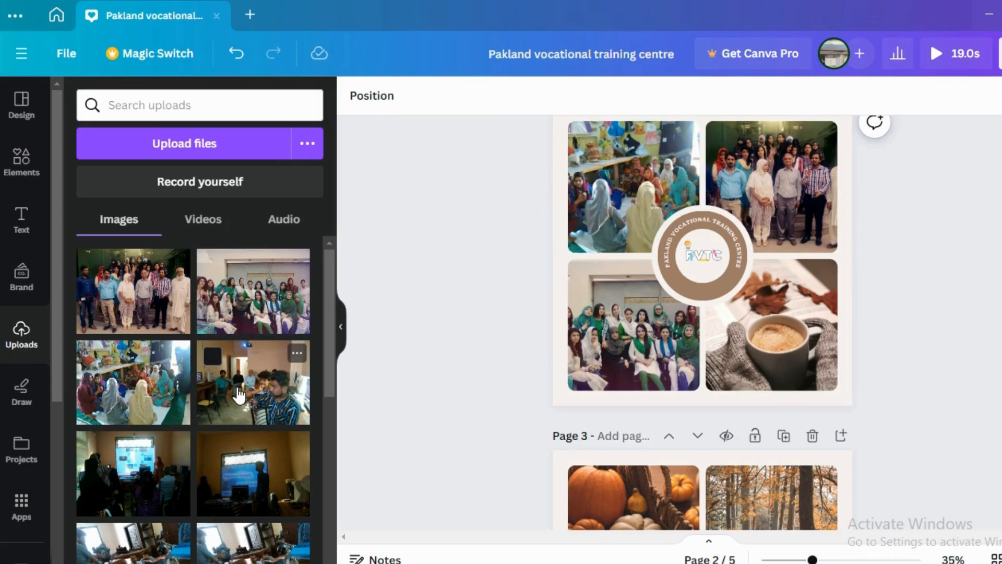
{"action": "left_click_drag", "start_coordinate": [239, 395], "coordinate": [738, 353]}
{"action": "scroll", "coordinate": [651, 399], "scroll_direction": "down", "scroll_amount": 3}
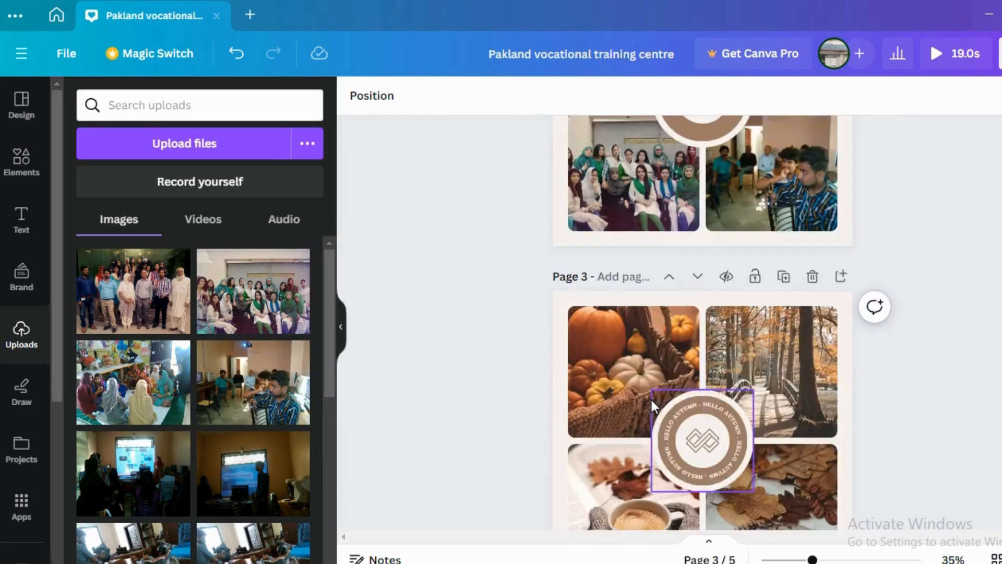
{"action": "scroll", "coordinate": [651, 400], "scroll_direction": "down", "scroll_amount": 2}
{"action": "scroll", "coordinate": [651, 400], "scroll_direction": "up", "scroll_amount": 6}
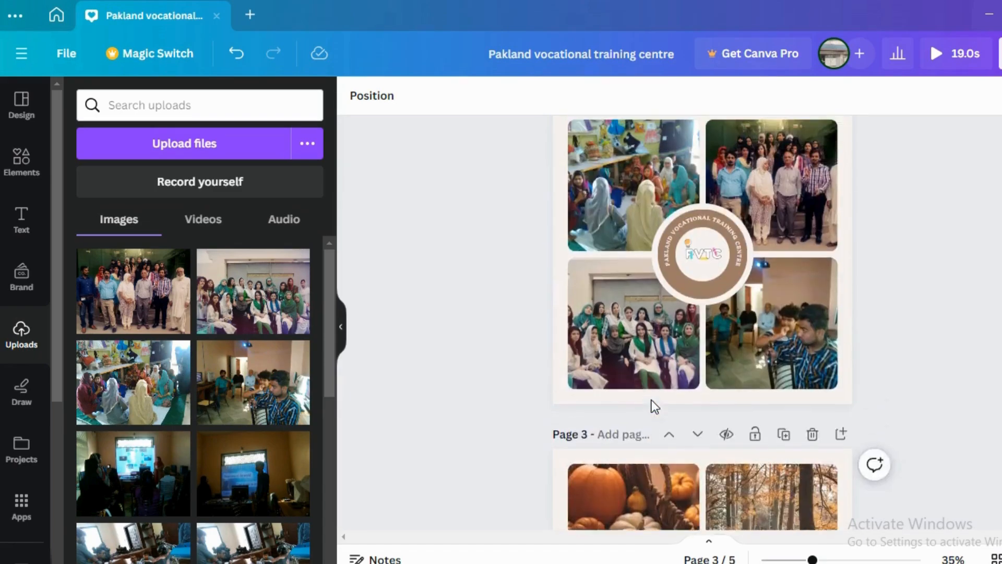
{"action": "scroll", "coordinate": [651, 400], "scroll_direction": "down", "scroll_amount": 3}
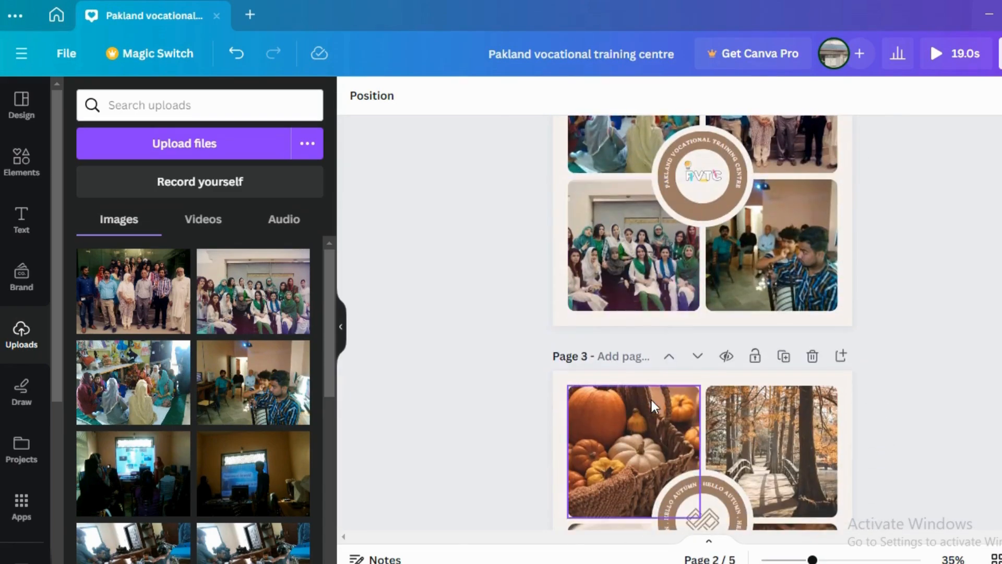
{"action": "scroll", "coordinate": [651, 399], "scroll_direction": "up", "scroll_amount": 3}
{"action": "left_click", "coordinate": [705, 335]}
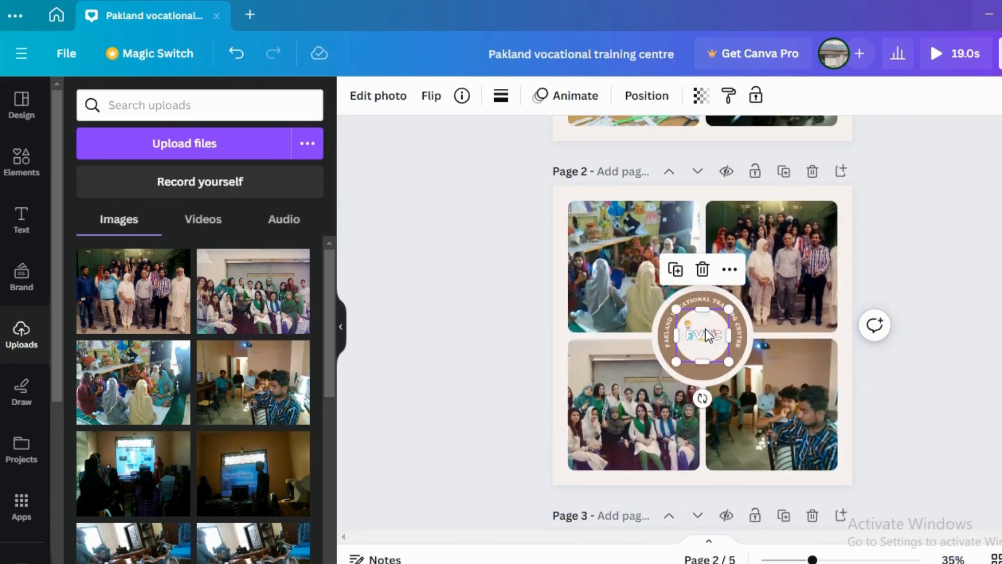
{"action": "left_click", "coordinate": [699, 271]}
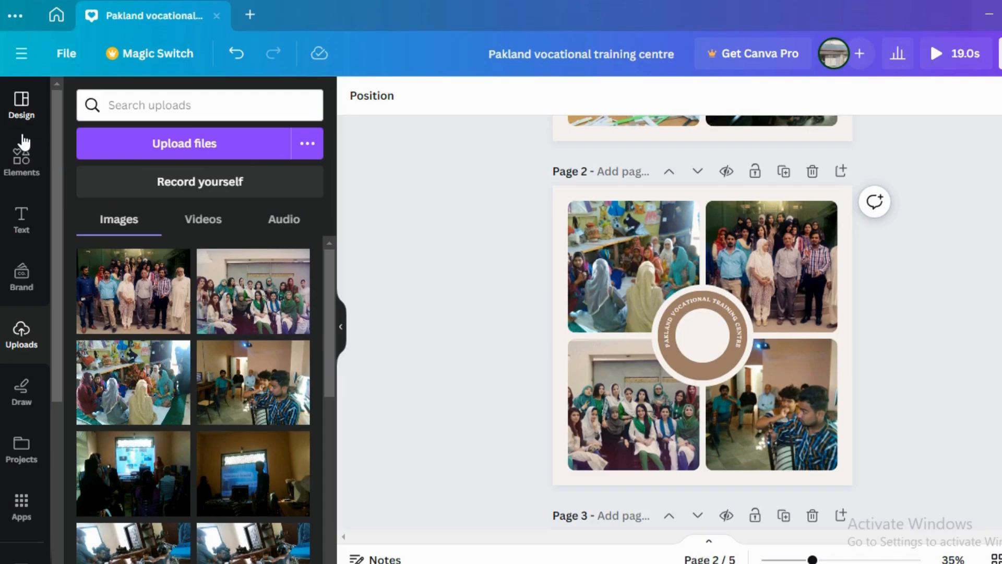
{"action": "key", "text": "ctrl+z"}
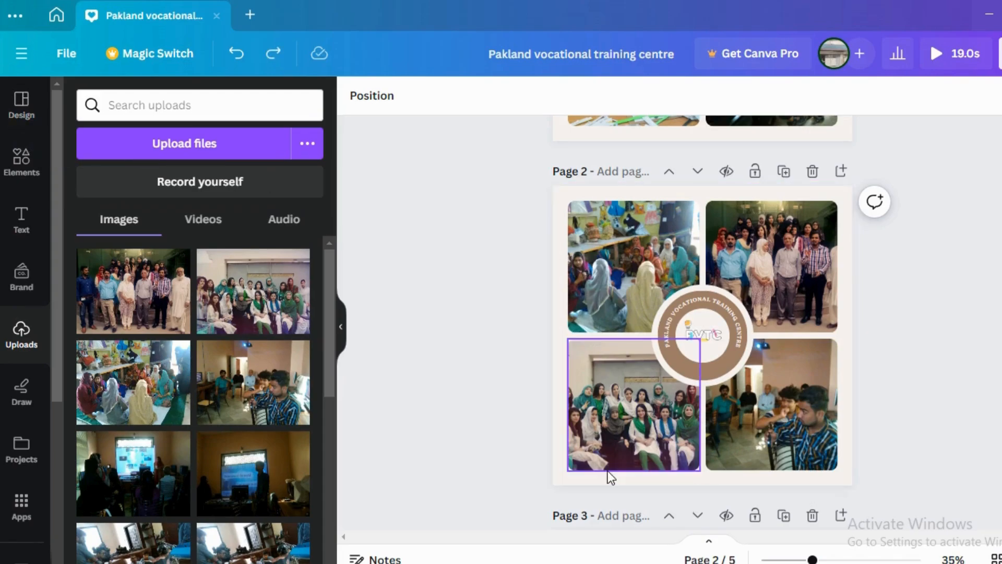
Step: Move the crumpled-paper FREE label on page 1 slightly lower over the four photos
{"action": "scroll", "coordinate": [607, 471], "scroll_direction": "down", "scroll_amount": 1}
{"action": "scroll", "coordinate": [607, 471], "scroll_direction": "down", "scroll_amount": 3}
{"action": "scroll", "coordinate": [607, 471], "scroll_direction": "down", "scroll_amount": 5}
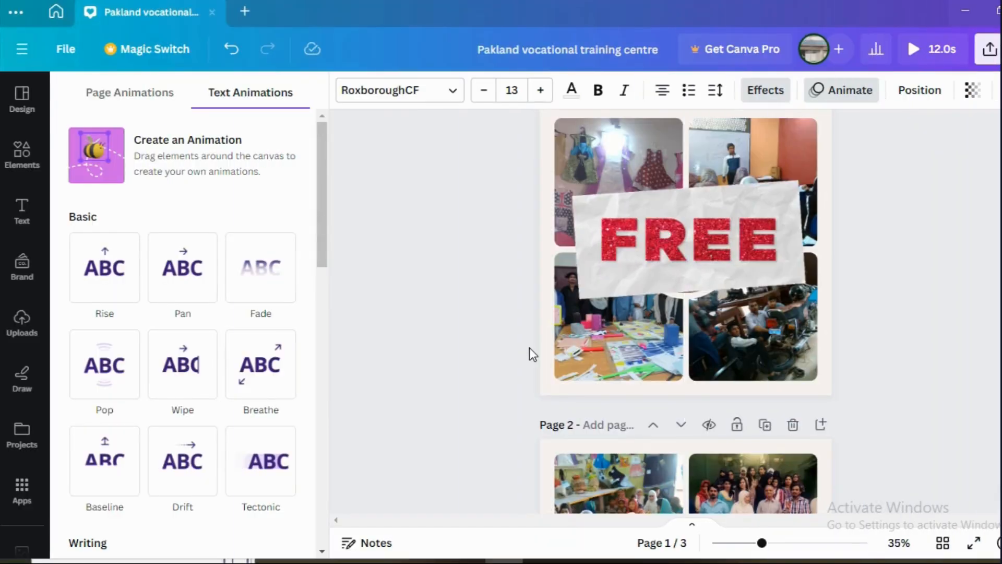
{"action": "scroll", "coordinate": [529, 347], "scroll_direction": "down", "scroll_amount": 5}
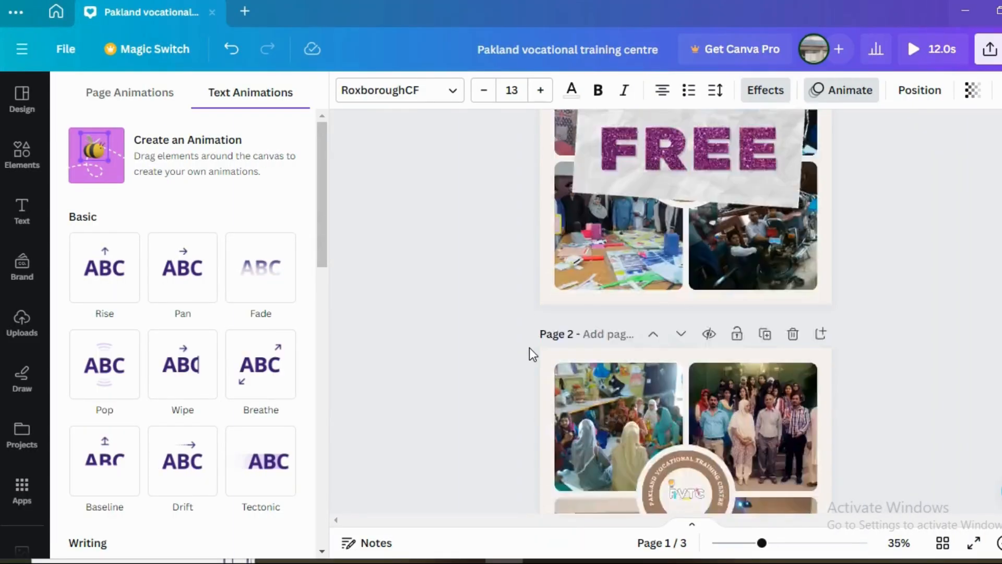
{"action": "scroll", "coordinate": [529, 347], "scroll_direction": "up", "scroll_amount": 5}
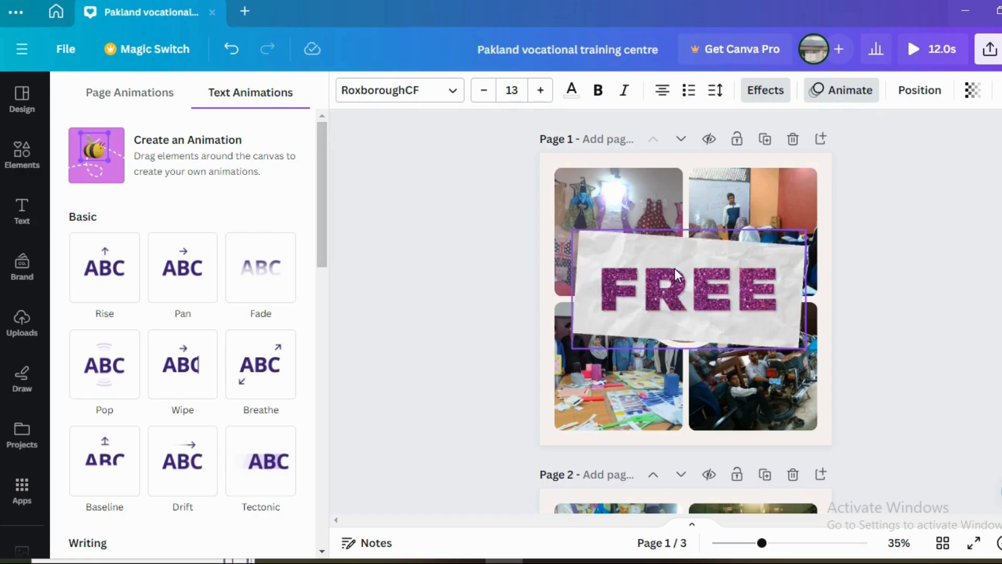
{"action": "left_click_drag", "start_coordinate": [687, 261], "coordinate": [698, 269]}
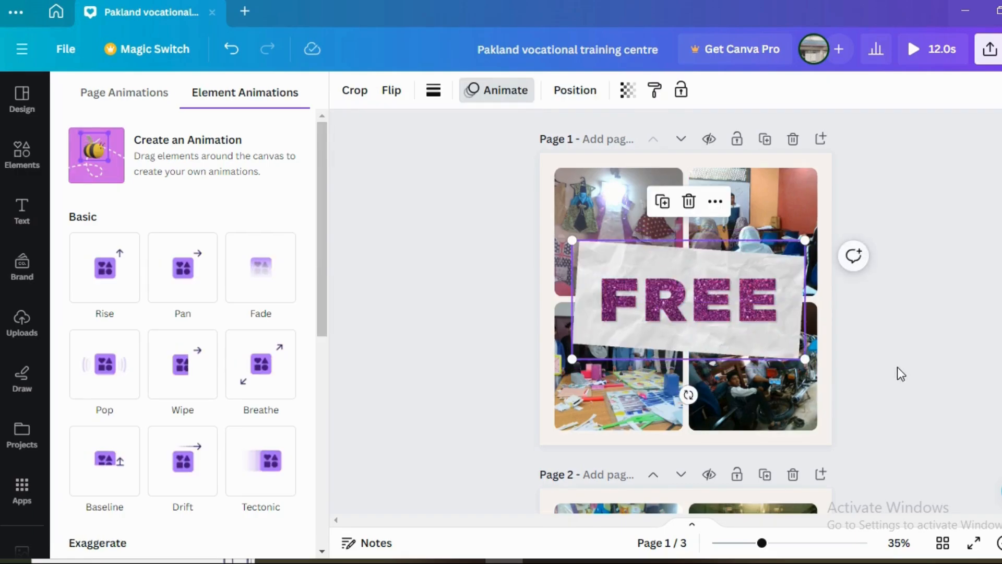
Step: Add a default heading text box to page 2
{"action": "scroll", "coordinate": [898, 373], "scroll_direction": "down", "scroll_amount": 3}
{"action": "scroll", "coordinate": [897, 371], "scroll_direction": "down", "scroll_amount": 4}
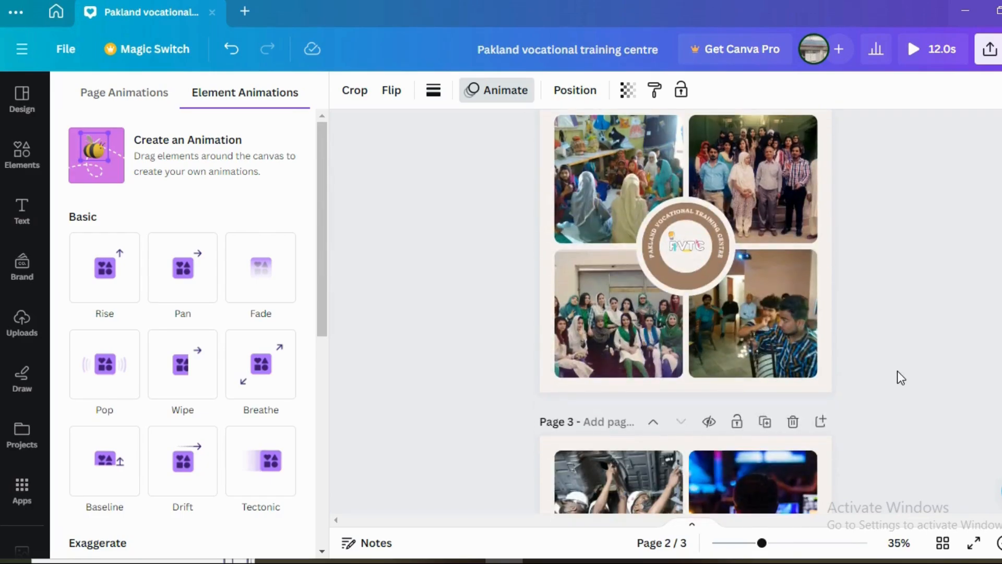
{"action": "scroll", "coordinate": [897, 370], "scroll_direction": "down", "scroll_amount": 3}
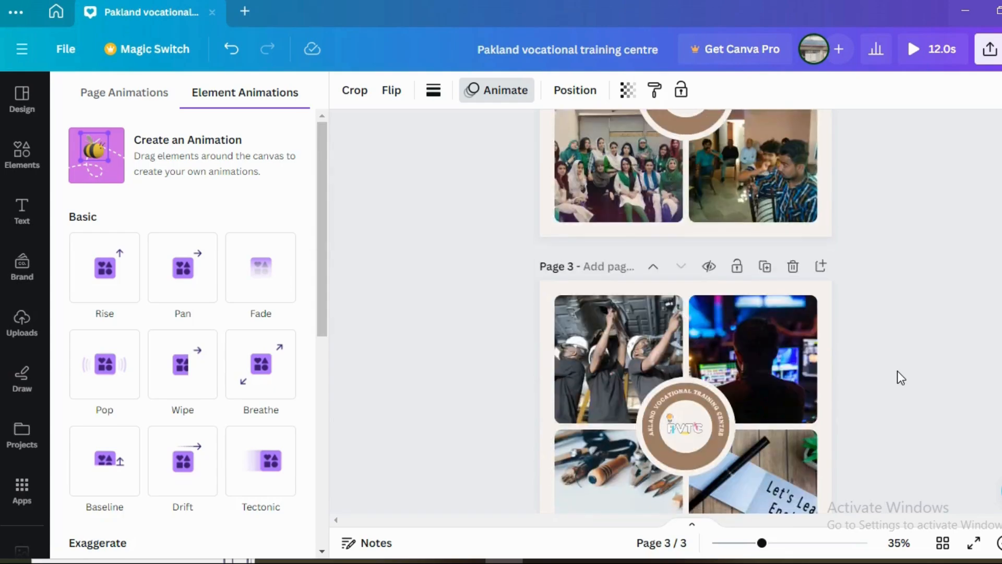
{"action": "scroll", "coordinate": [897, 371], "scroll_direction": "down", "scroll_amount": 2}
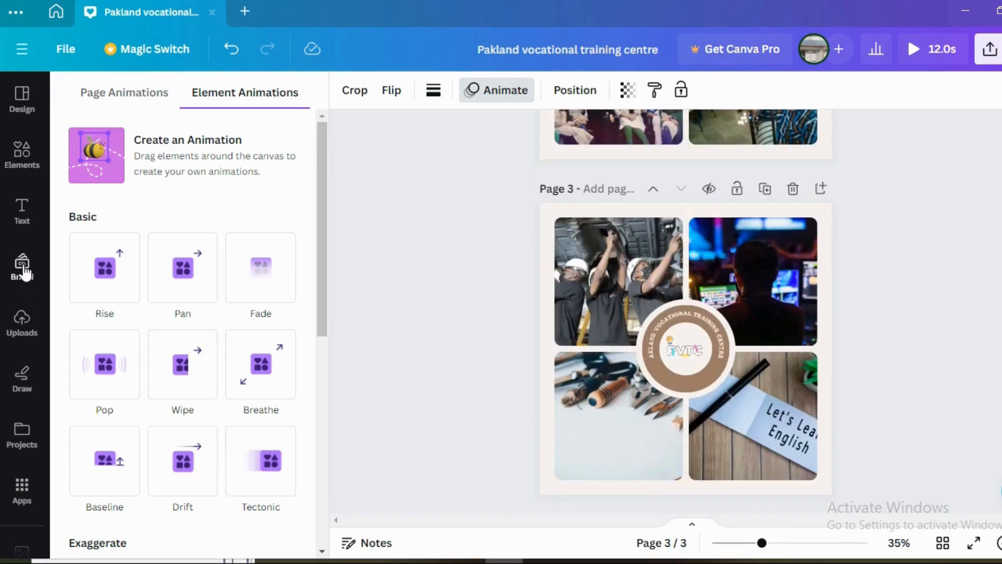
{"action": "left_click", "coordinate": [25, 227]}
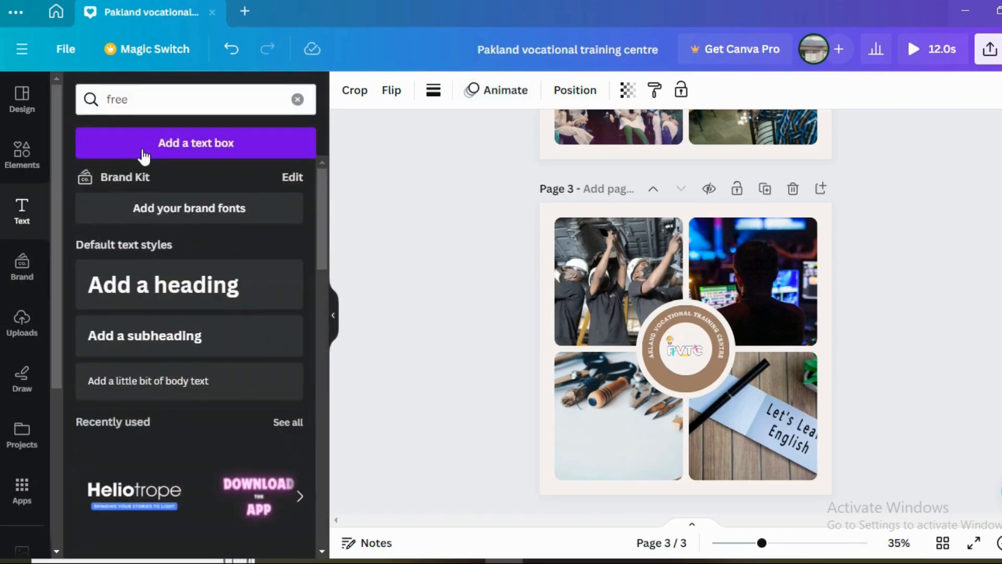
{"action": "scroll", "coordinate": [462, 369], "scroll_direction": "up", "scroll_amount": 5}
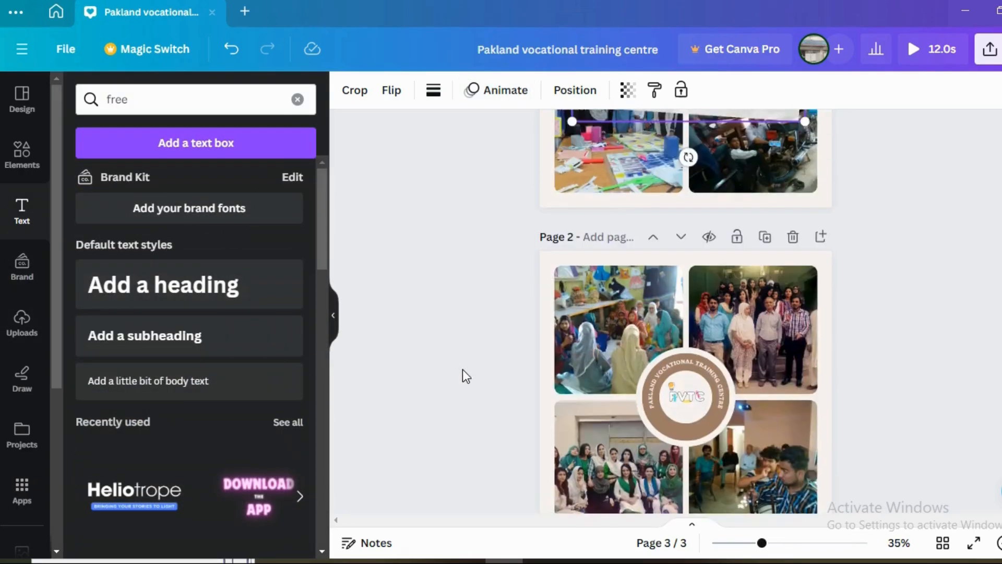
{"action": "scroll", "coordinate": [462, 372], "scroll_direction": "down", "scroll_amount": 3}
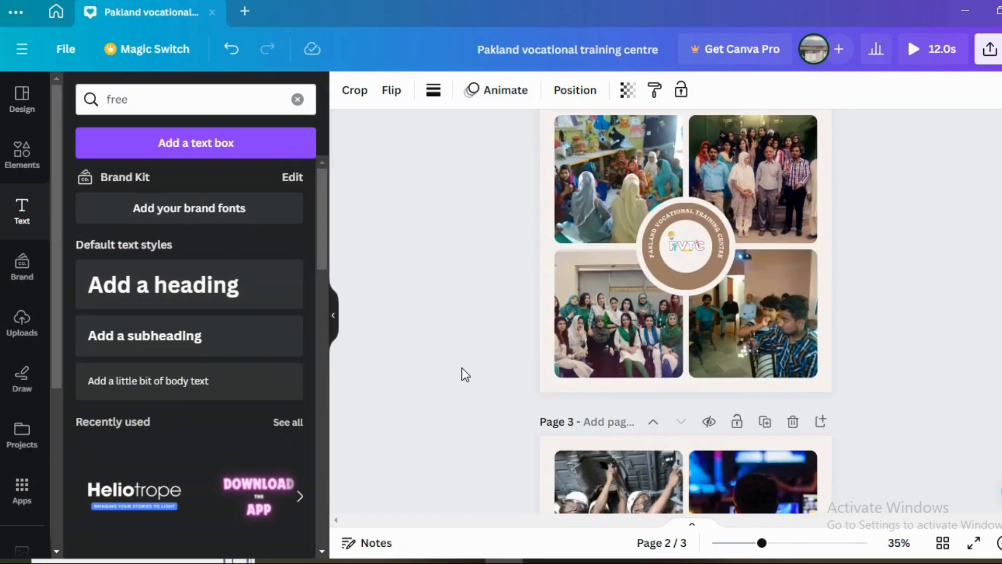
{"action": "left_click", "coordinate": [112, 287]}
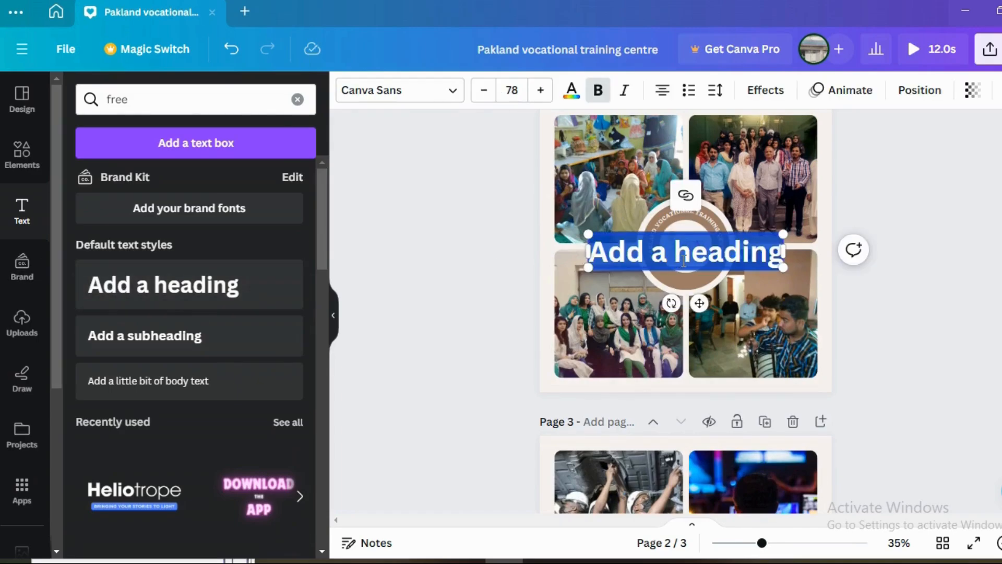
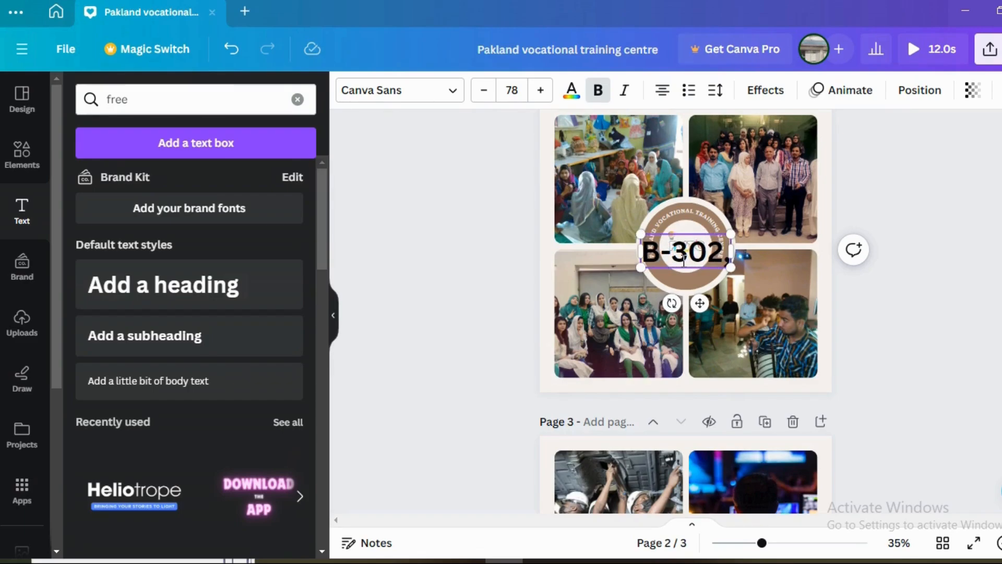
Step: Replace page 2's heading placeholder with the centre's postal address and widen the text box so the address fits on one line
{"action": "key", "text": "BackSpace"}
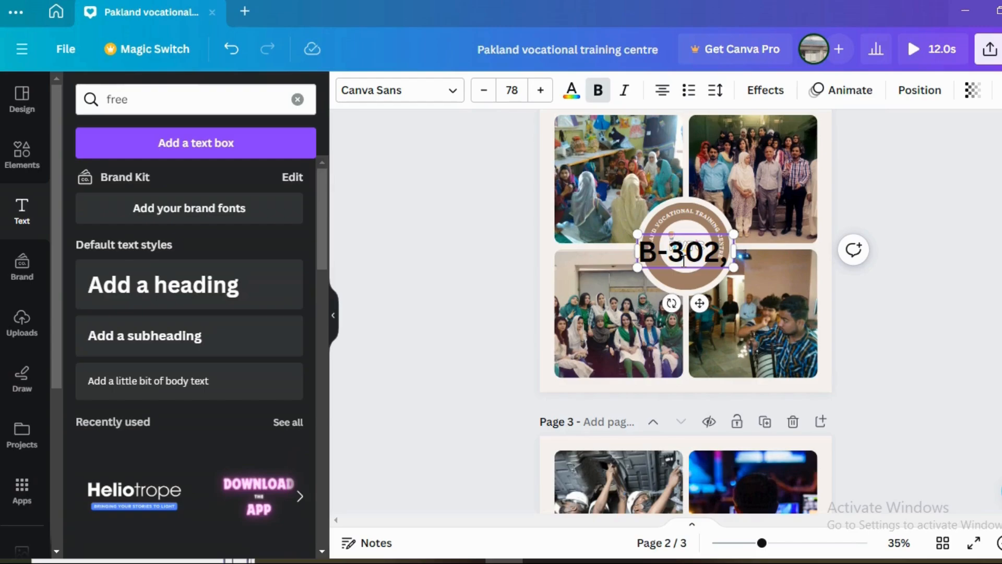
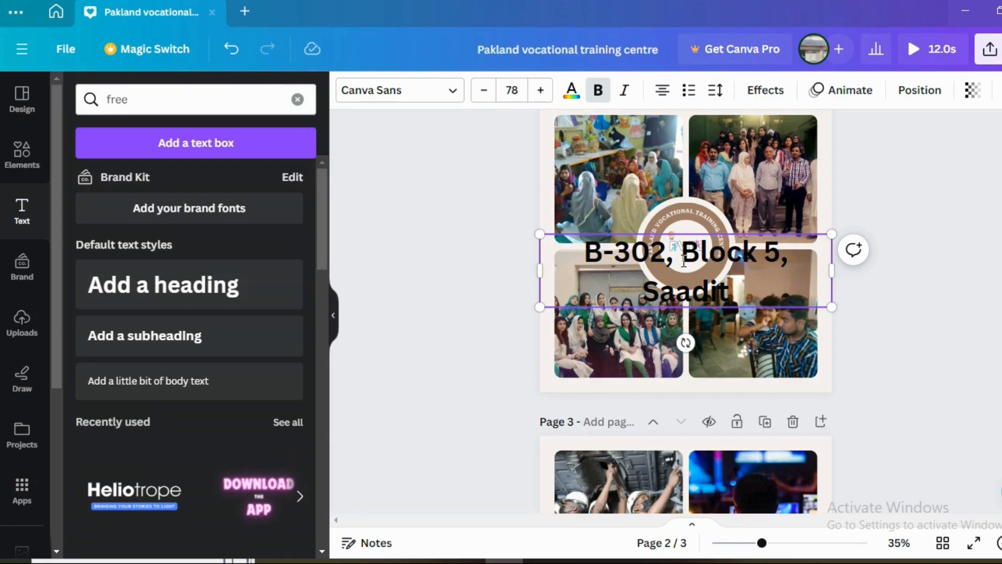
{"action": "key", "text": "BackSpace"}
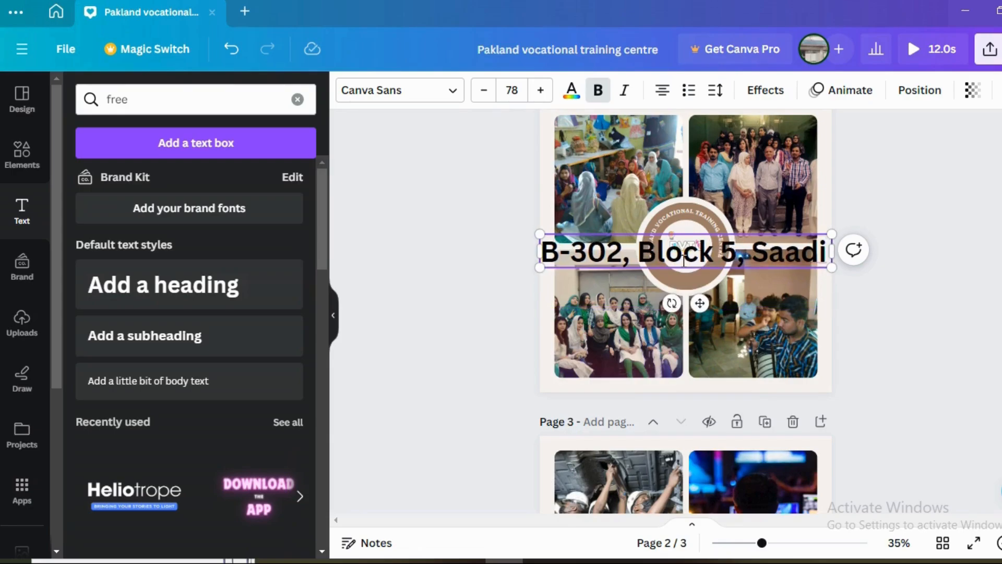
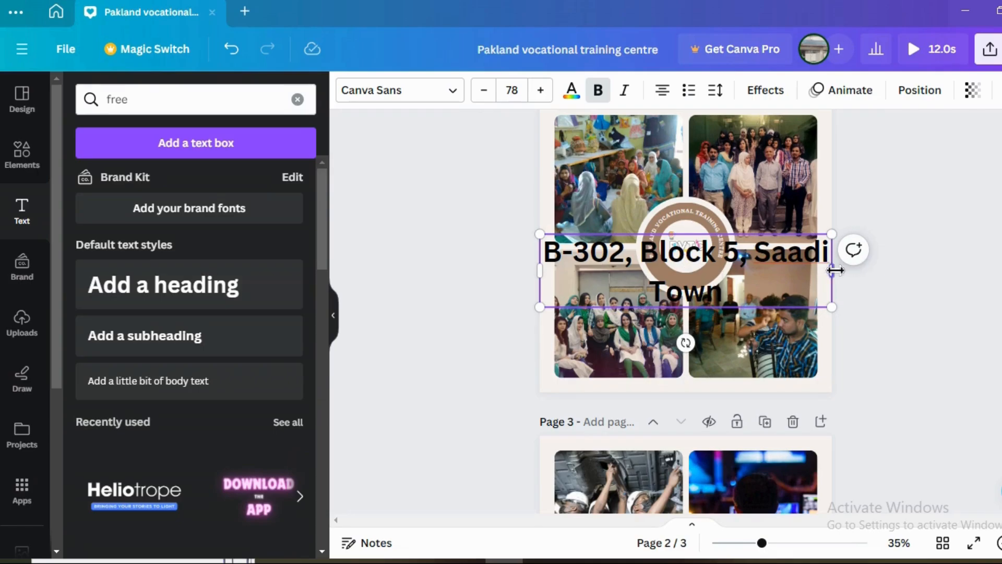
{"action": "left_click_drag", "start_coordinate": [835, 270], "coordinate": [932, 266]}
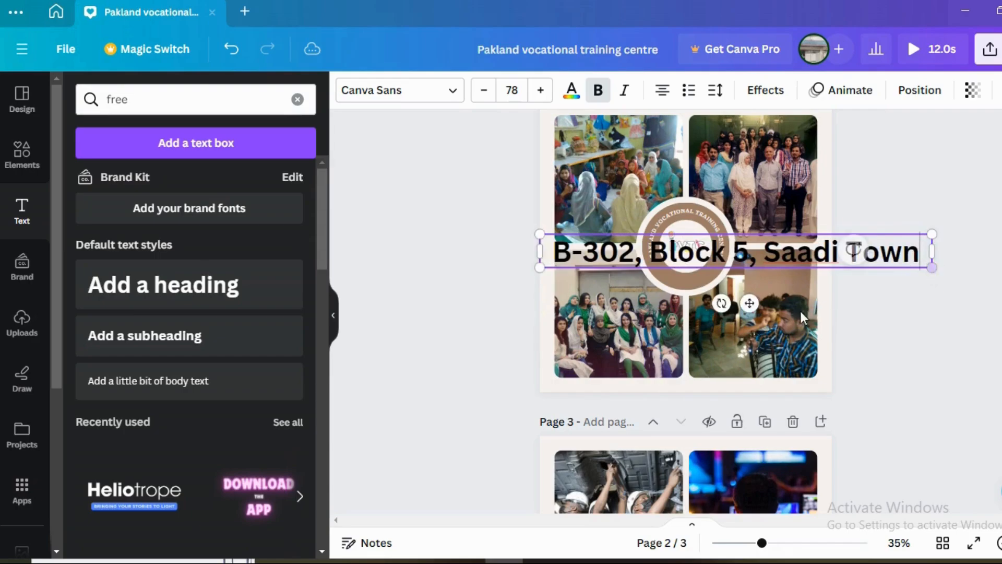
Step: Lay the address text diagonally across the middle of page 2, rising to the right, and set its font size to 69
{"action": "left_click_drag", "start_coordinate": [721, 303], "coordinate": [718, 270]}
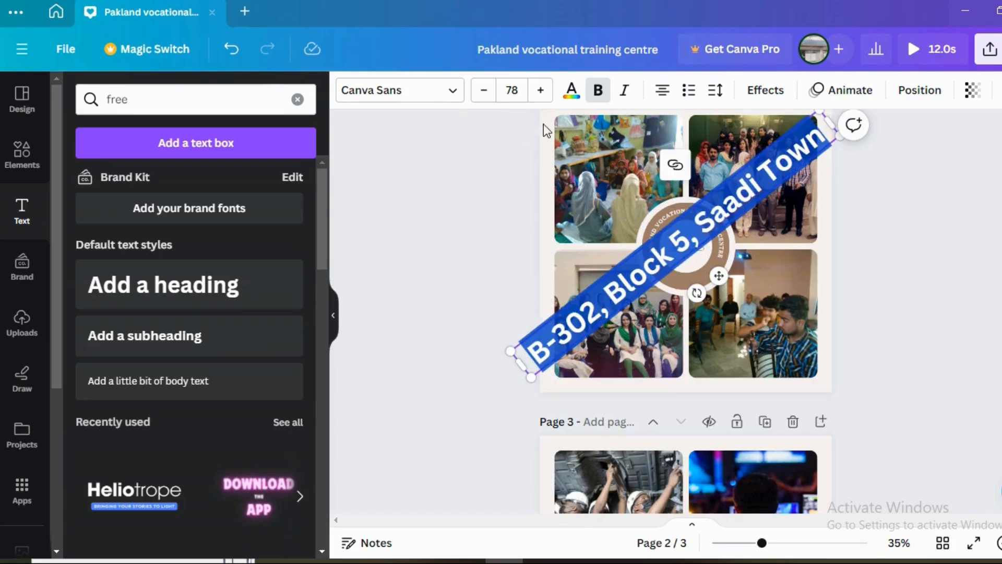
{"action": "left_click", "coordinate": [483, 92]}
{"action": "left_click", "coordinate": [483, 92]}
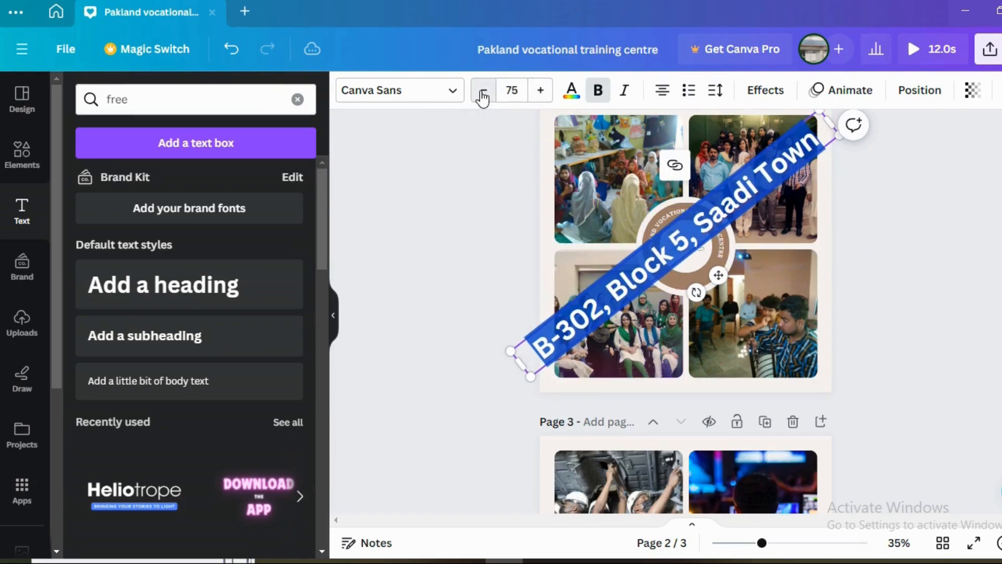
{"action": "left_click", "coordinate": [483, 92]}
{"action": "left_click", "coordinate": [483, 92]}
{"action": "left_click", "coordinate": [484, 93]}
{"action": "left_click", "coordinate": [484, 92]}
{"action": "left_click", "coordinate": [483, 93]}
{"action": "left_click", "coordinate": [483, 93]}
{"action": "left_click", "coordinate": [483, 93]}
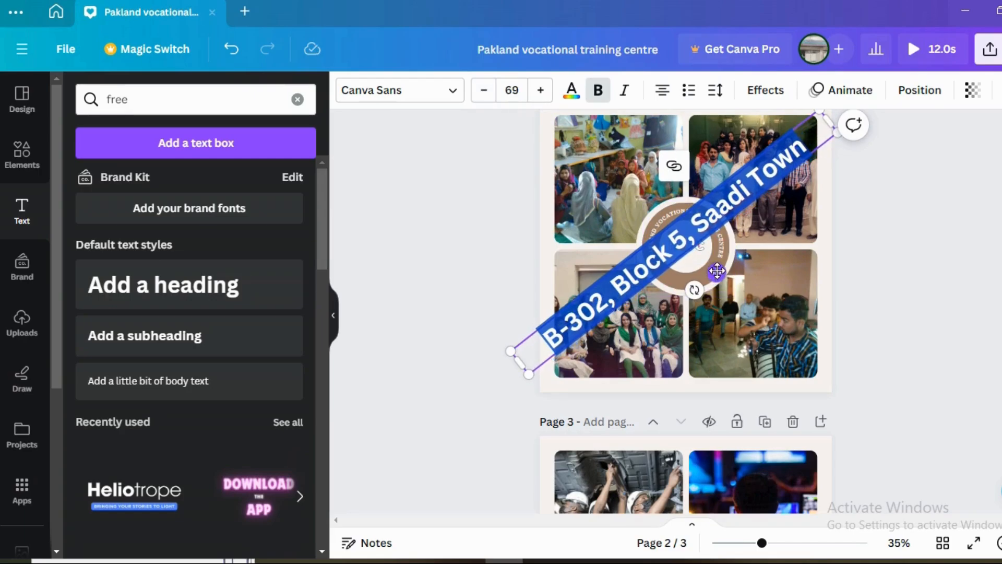
{"action": "left_click_drag", "start_coordinate": [716, 270], "coordinate": [730, 272]}
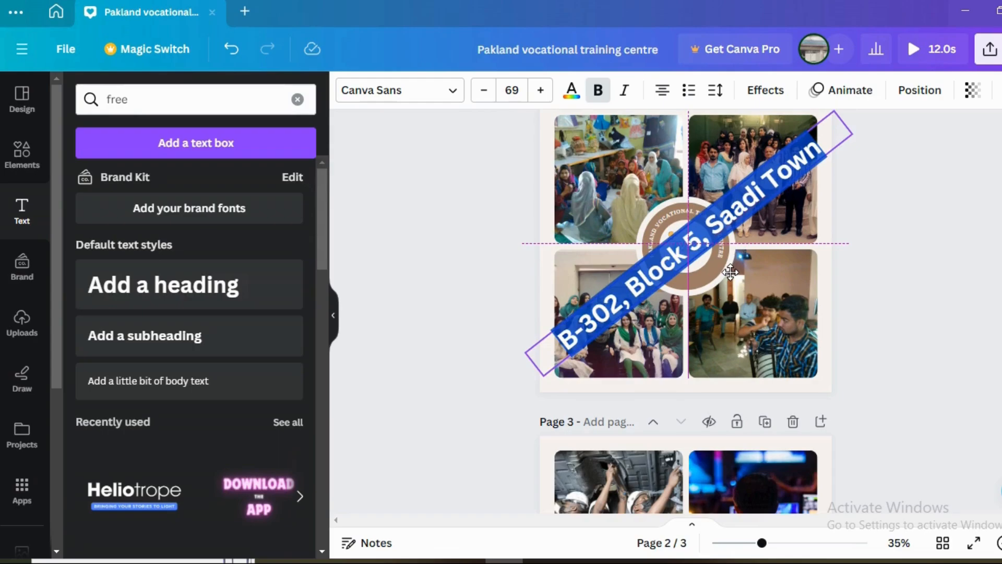
{"action": "left_click", "coordinate": [860, 277]}
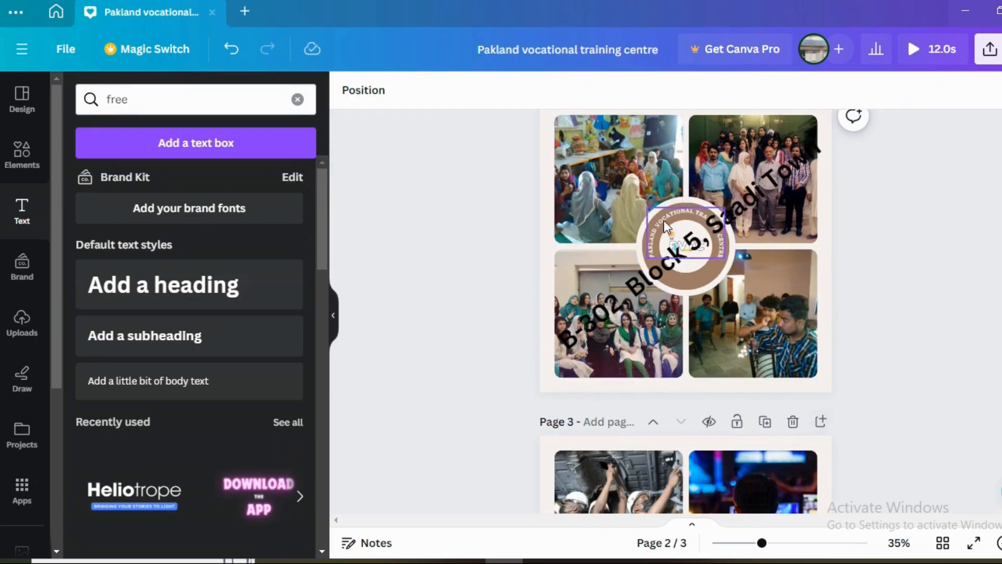
Step: Add a default heading with the centre's phone number to page 3 and place it across the two lower photos
{"action": "scroll", "coordinate": [546, 386], "scroll_direction": "down", "scroll_amount": 5}
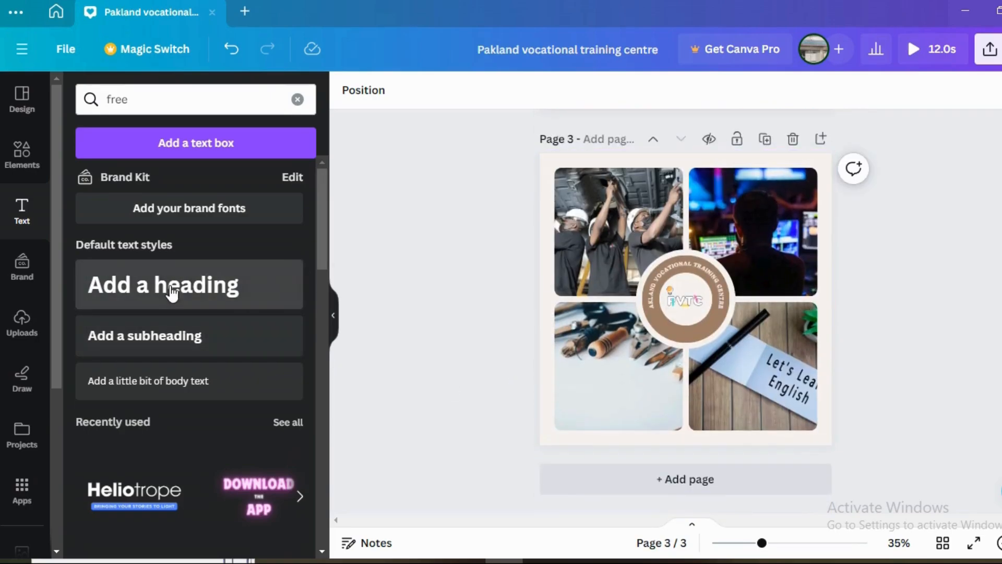
{"action": "left_click", "coordinate": [172, 294]}
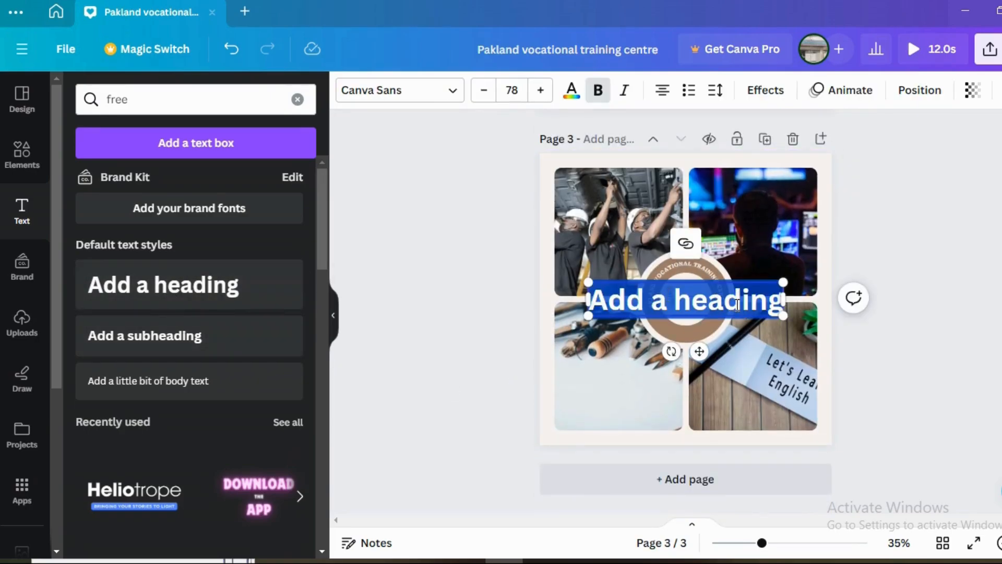
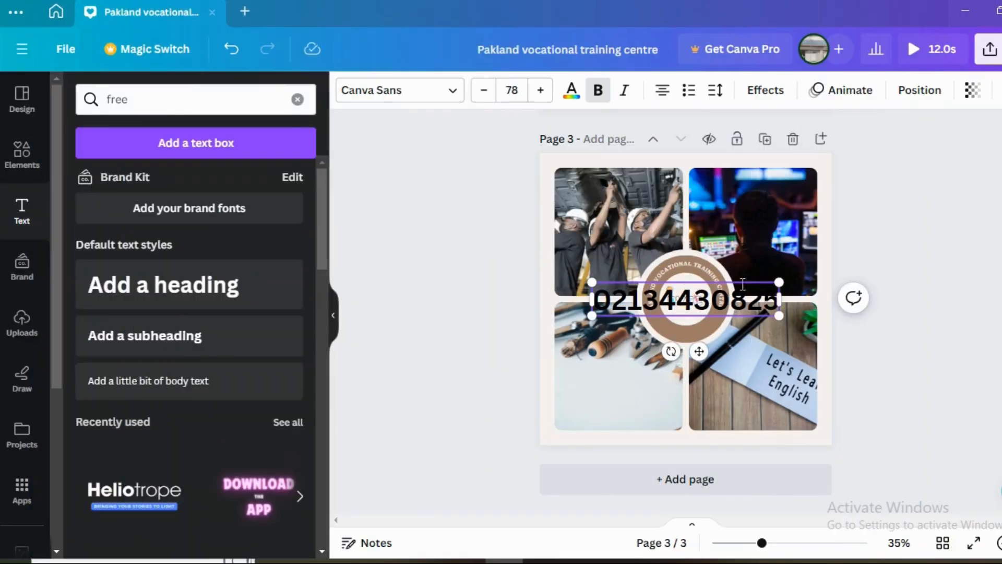
{"action": "left_click_drag", "start_coordinate": [699, 352], "coordinate": [697, 438]}
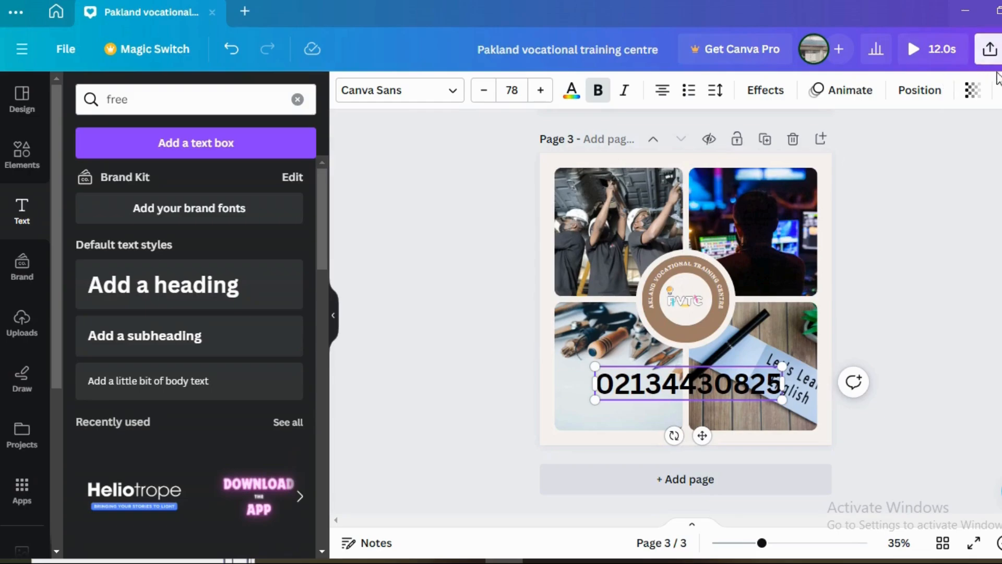
Step: Download all three pages as an MP4 video, saving it in the Downloads folder under the file name admision
{"action": "left_click", "coordinate": [989, 50]}
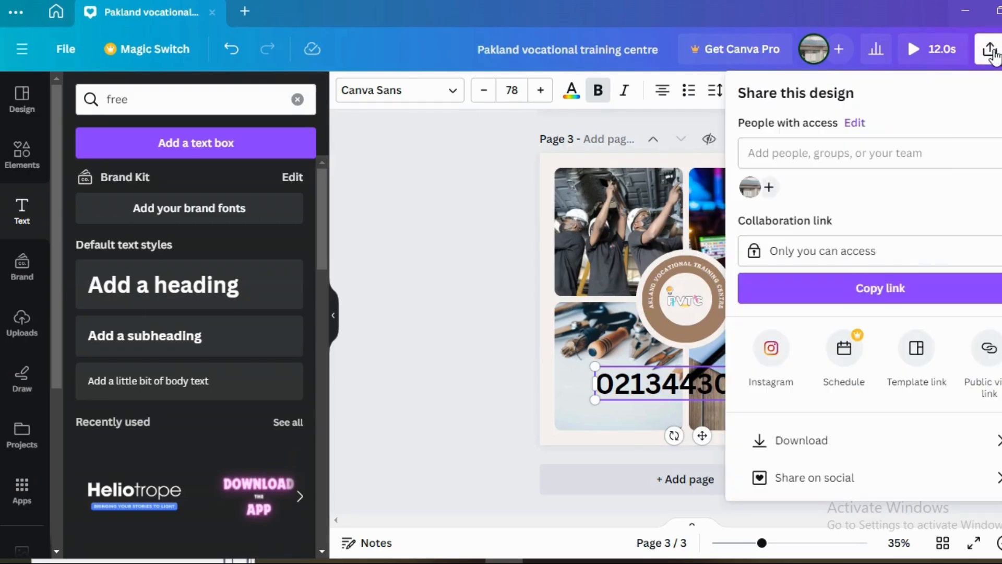
{"action": "left_click", "coordinate": [802, 444]}
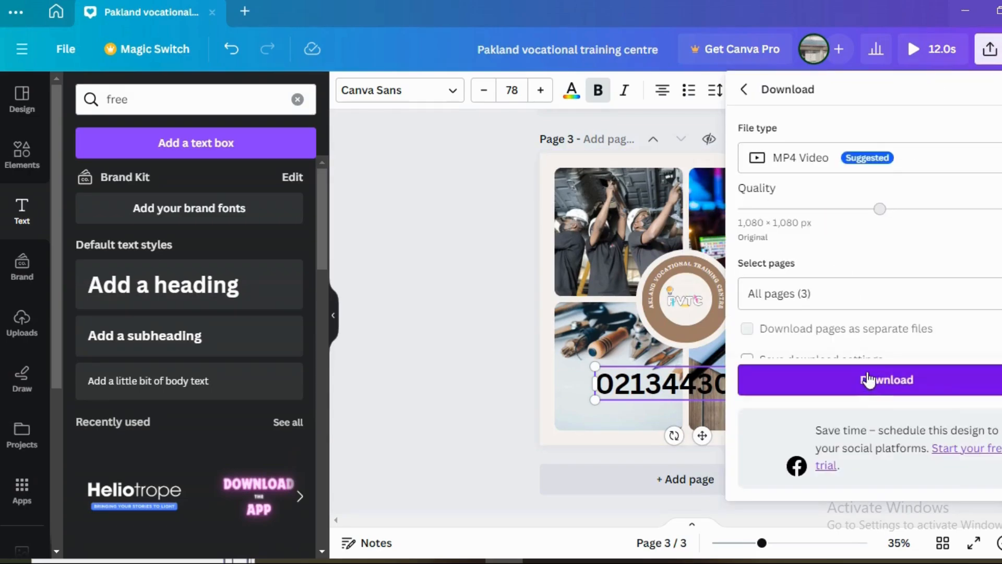
{"action": "left_click", "coordinate": [868, 379]}
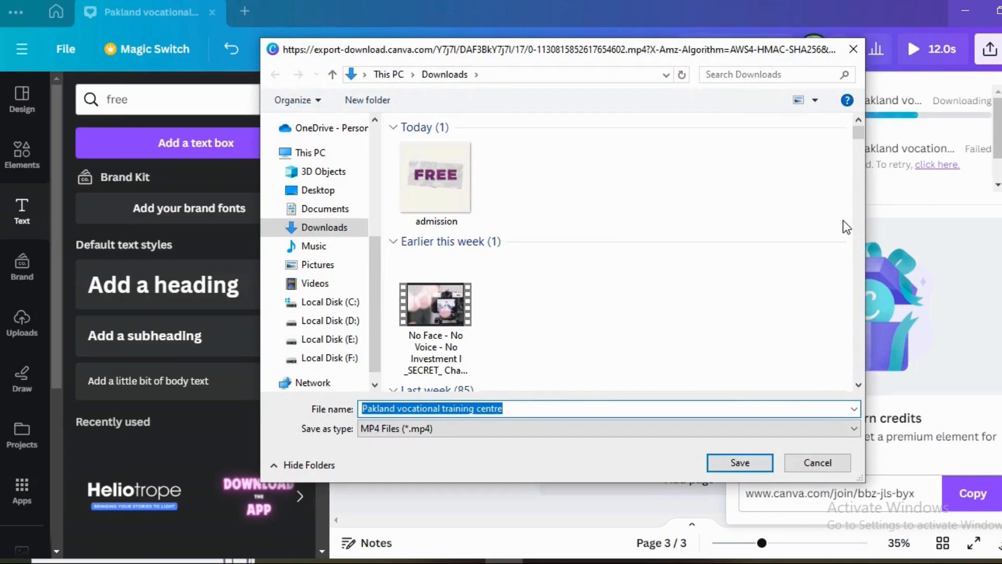
{"action": "type", "text": "ad"}
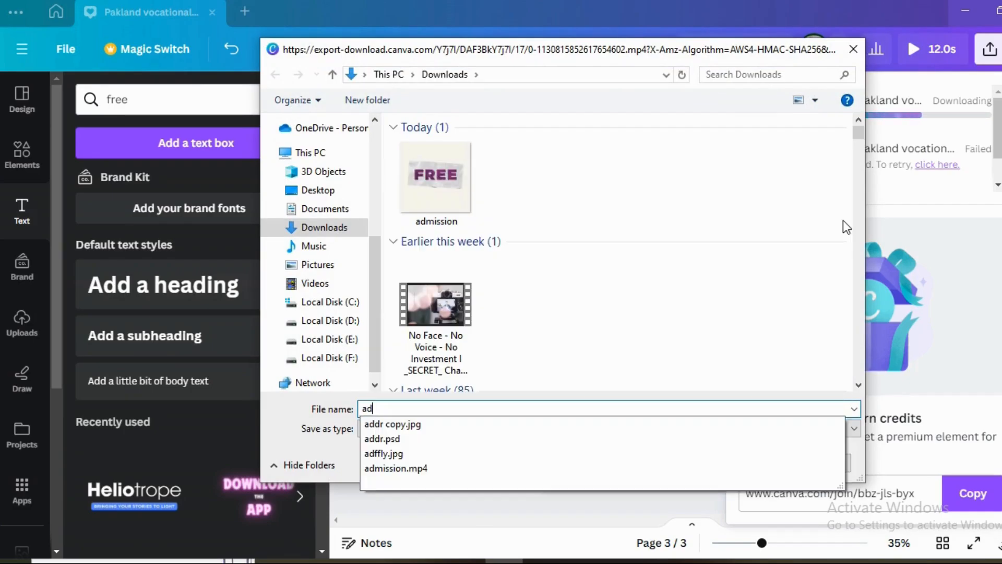
{"action": "type", "text": "misi"}
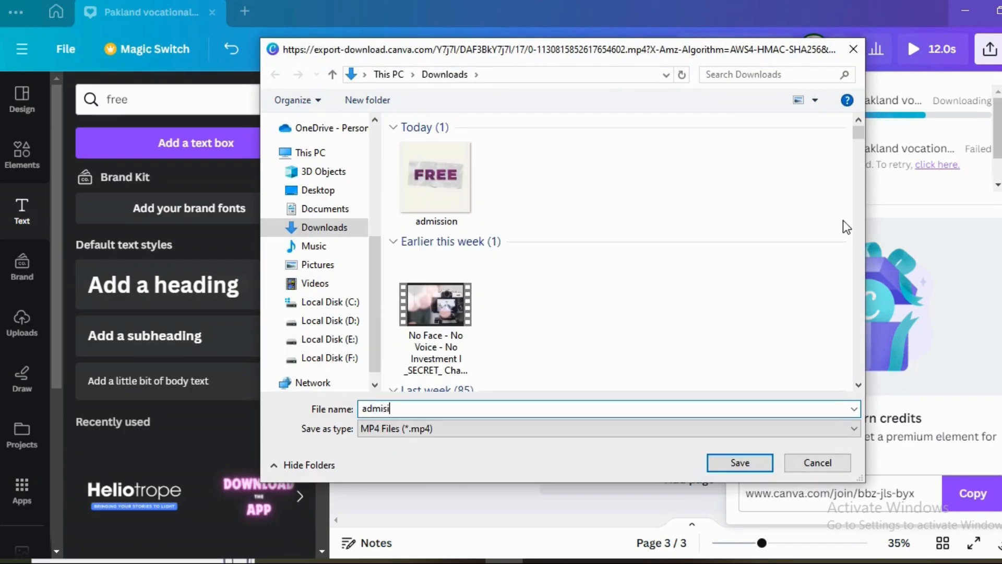
{"action": "type", "text": "on"}
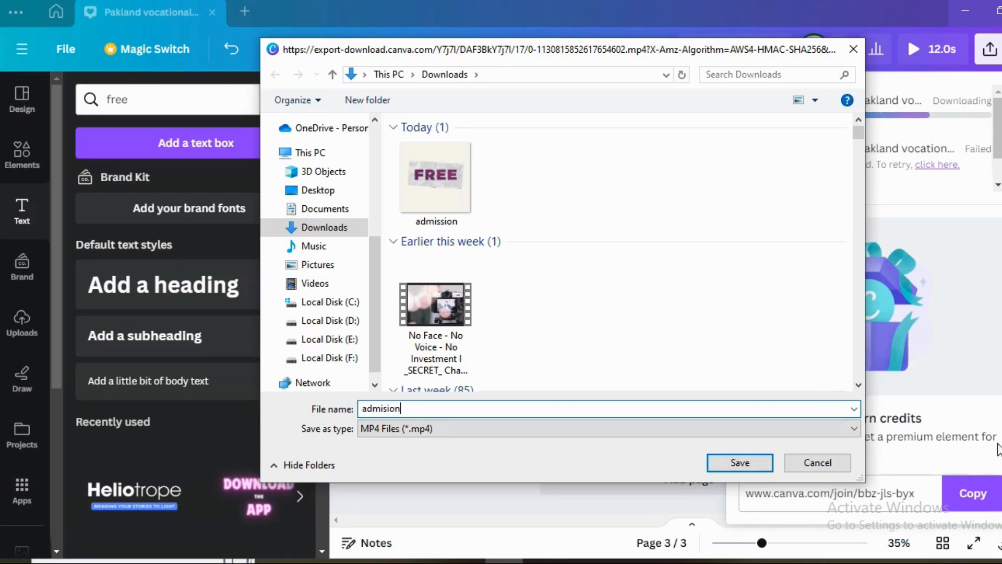
{"action": "left_click", "coordinate": [750, 459]}
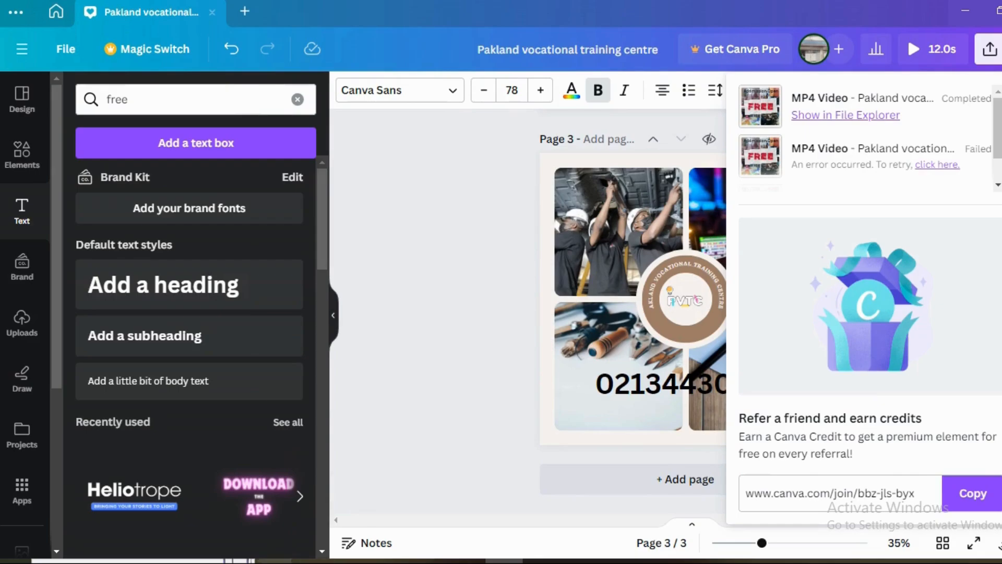
Step: Switch to the Downloads folder in File Explorer, play the admision video in VLC media player, and close the player
{"action": "left_click", "coordinate": [275, 561]}
{"action": "left_click", "coordinate": [341, 499]}
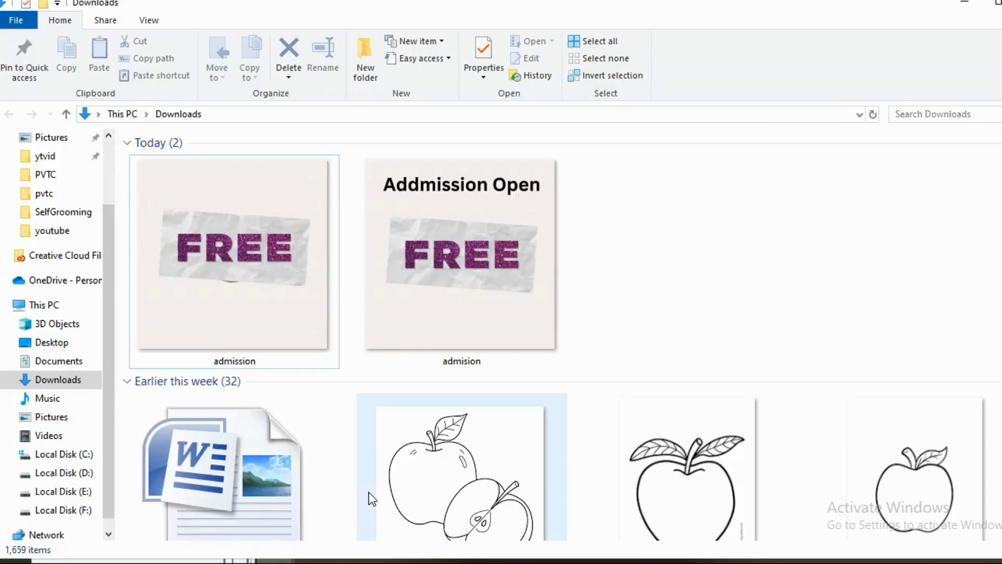
{"action": "right_click", "coordinate": [409, 272]}
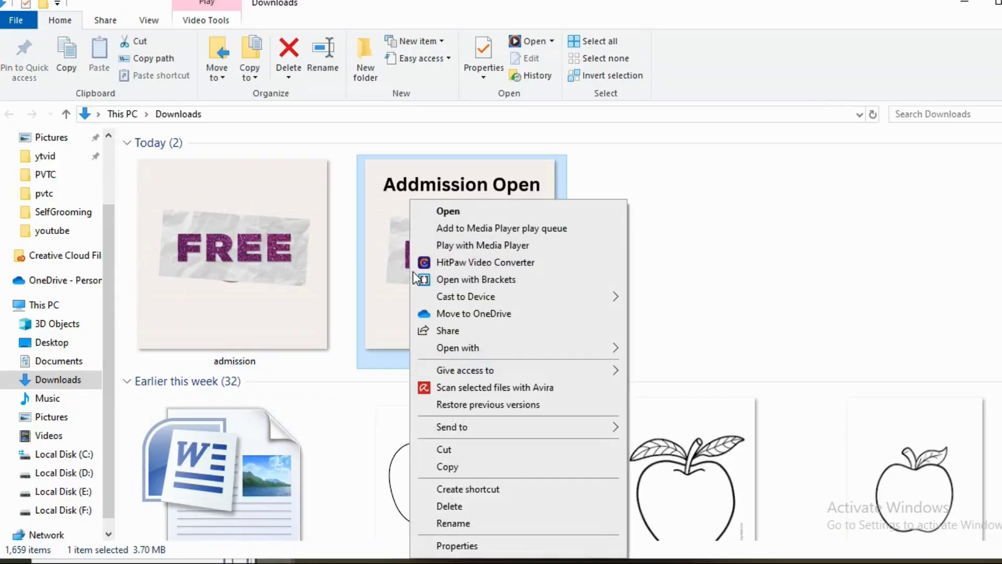
{"action": "mouse_move", "coordinate": [481, 352]}
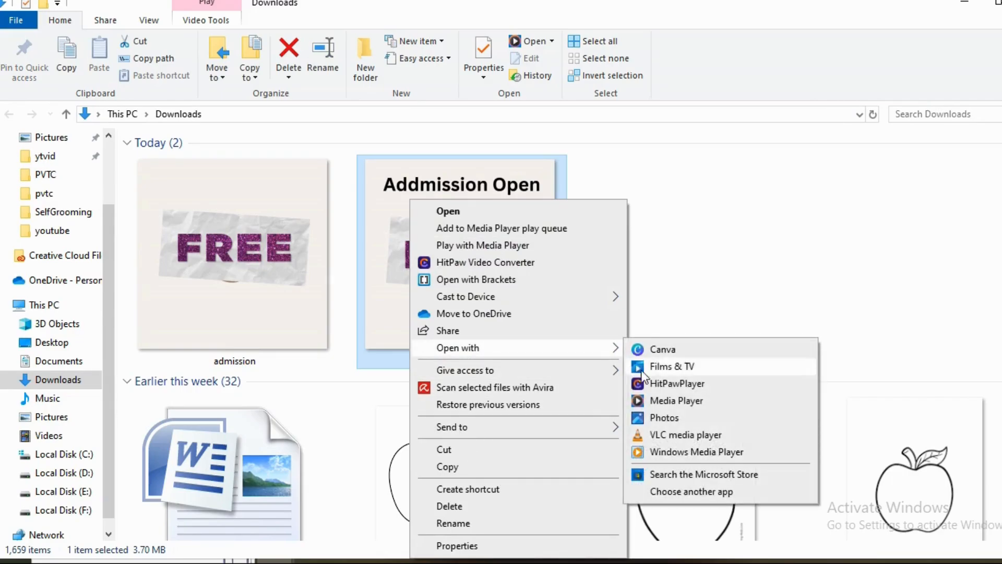
{"action": "left_click", "coordinate": [648, 434]}
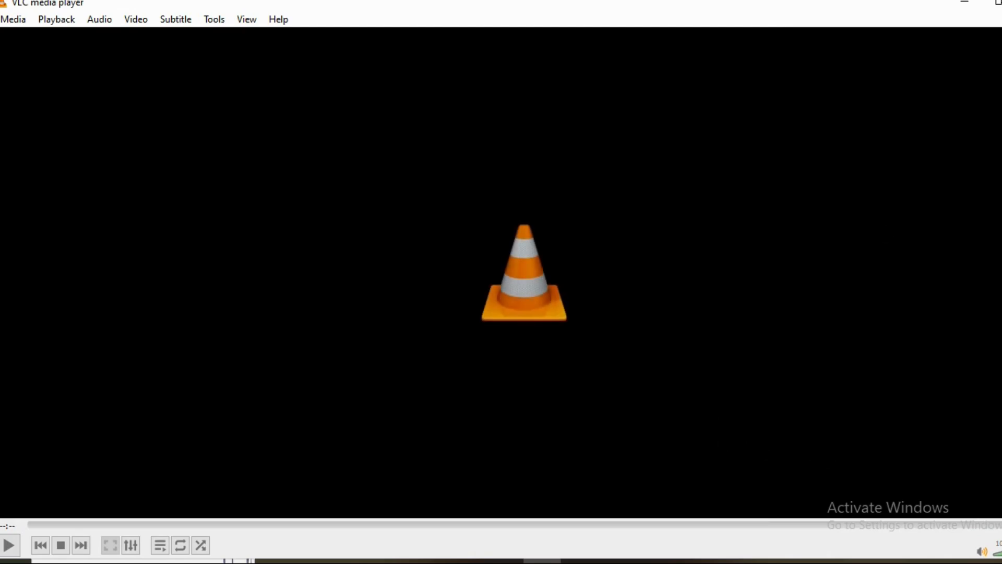
{"action": "left_click", "coordinate": [1001, 3]}
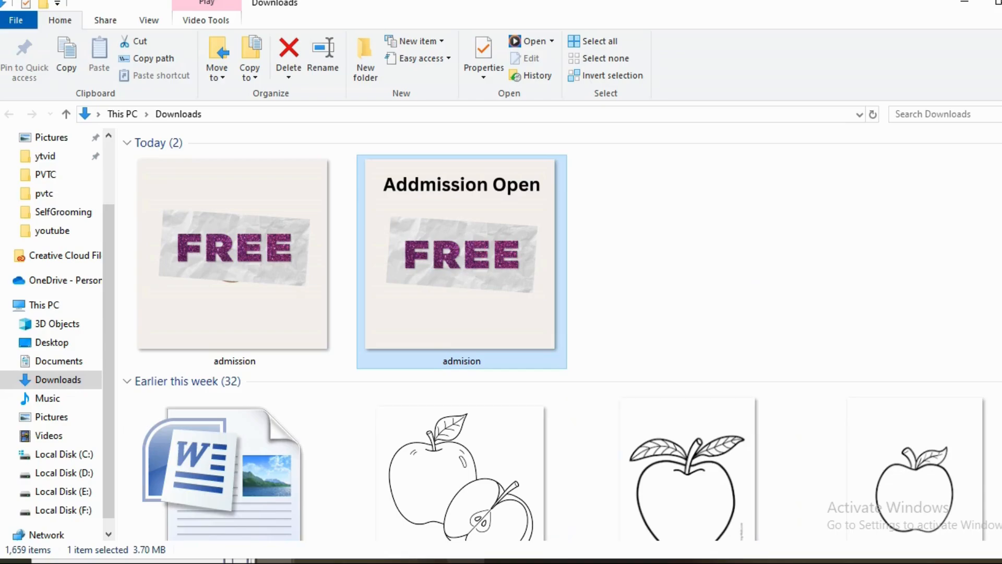
Step: Return to the Canva design, show the design templates for free education, and go back to page 1
{"action": "left_click", "coordinate": [504, 561]}
{"action": "left_click", "coordinate": [487, 277]}
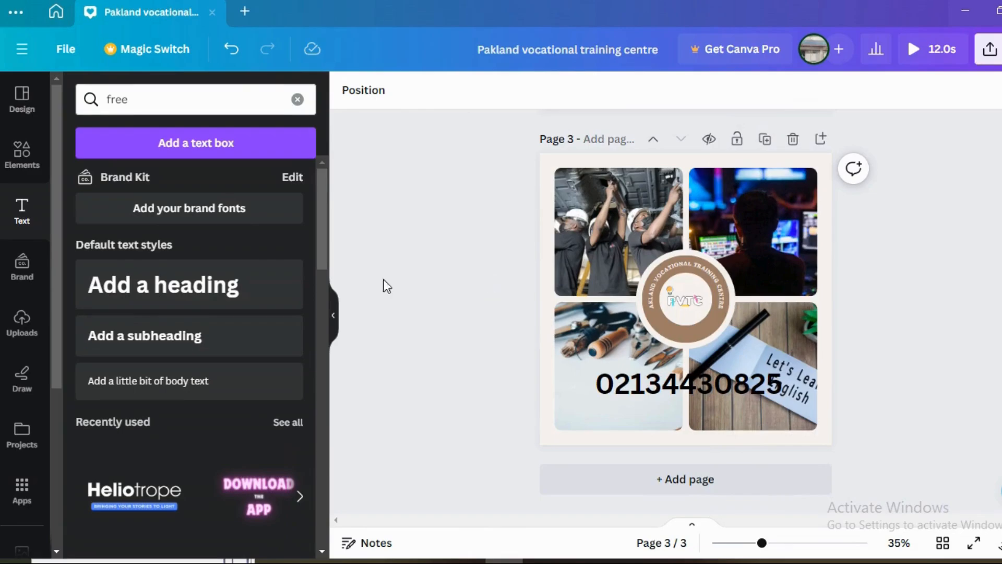
{"action": "left_click", "coordinate": [21, 102]}
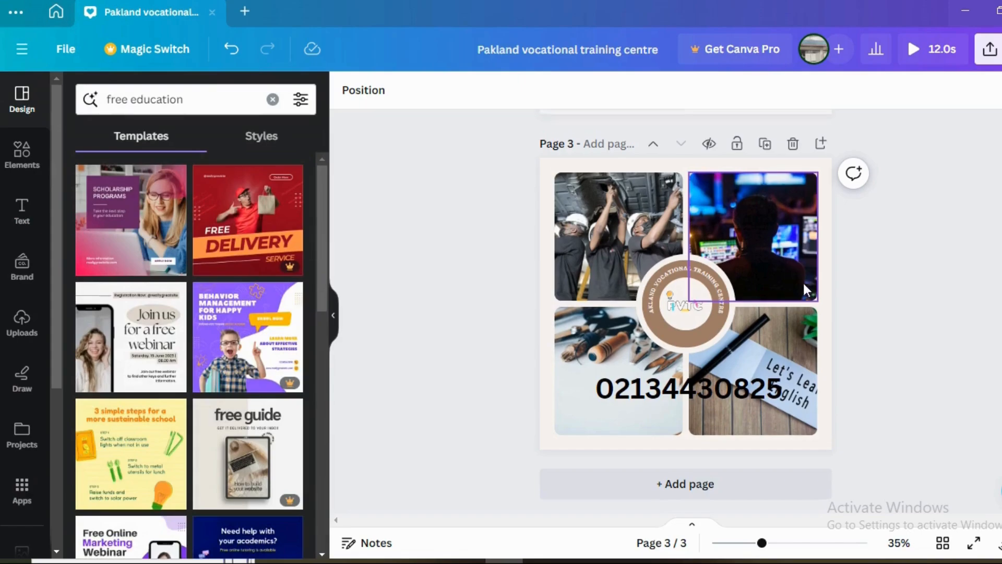
{"action": "scroll", "coordinate": [803, 281], "scroll_direction": "up", "scroll_amount": 10}
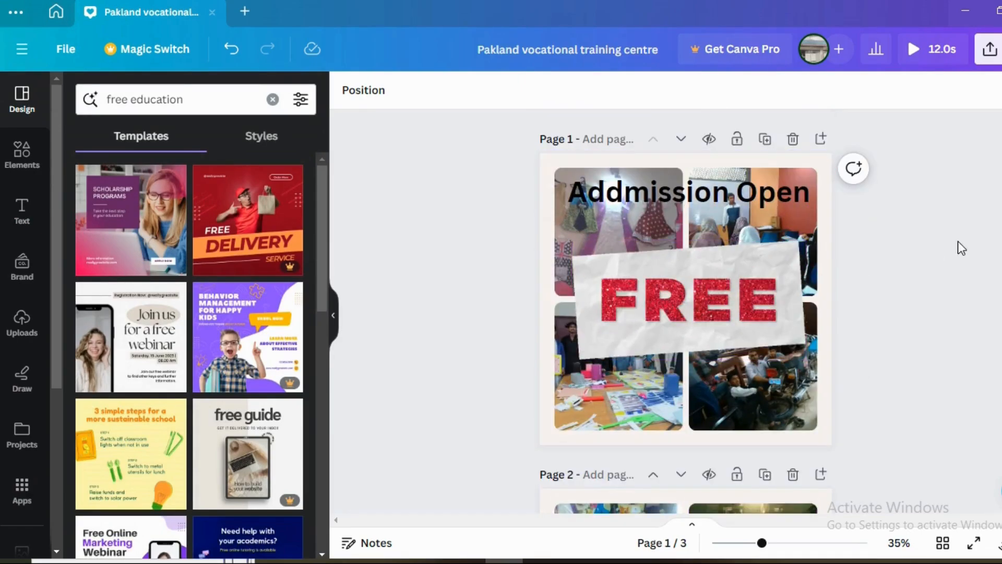